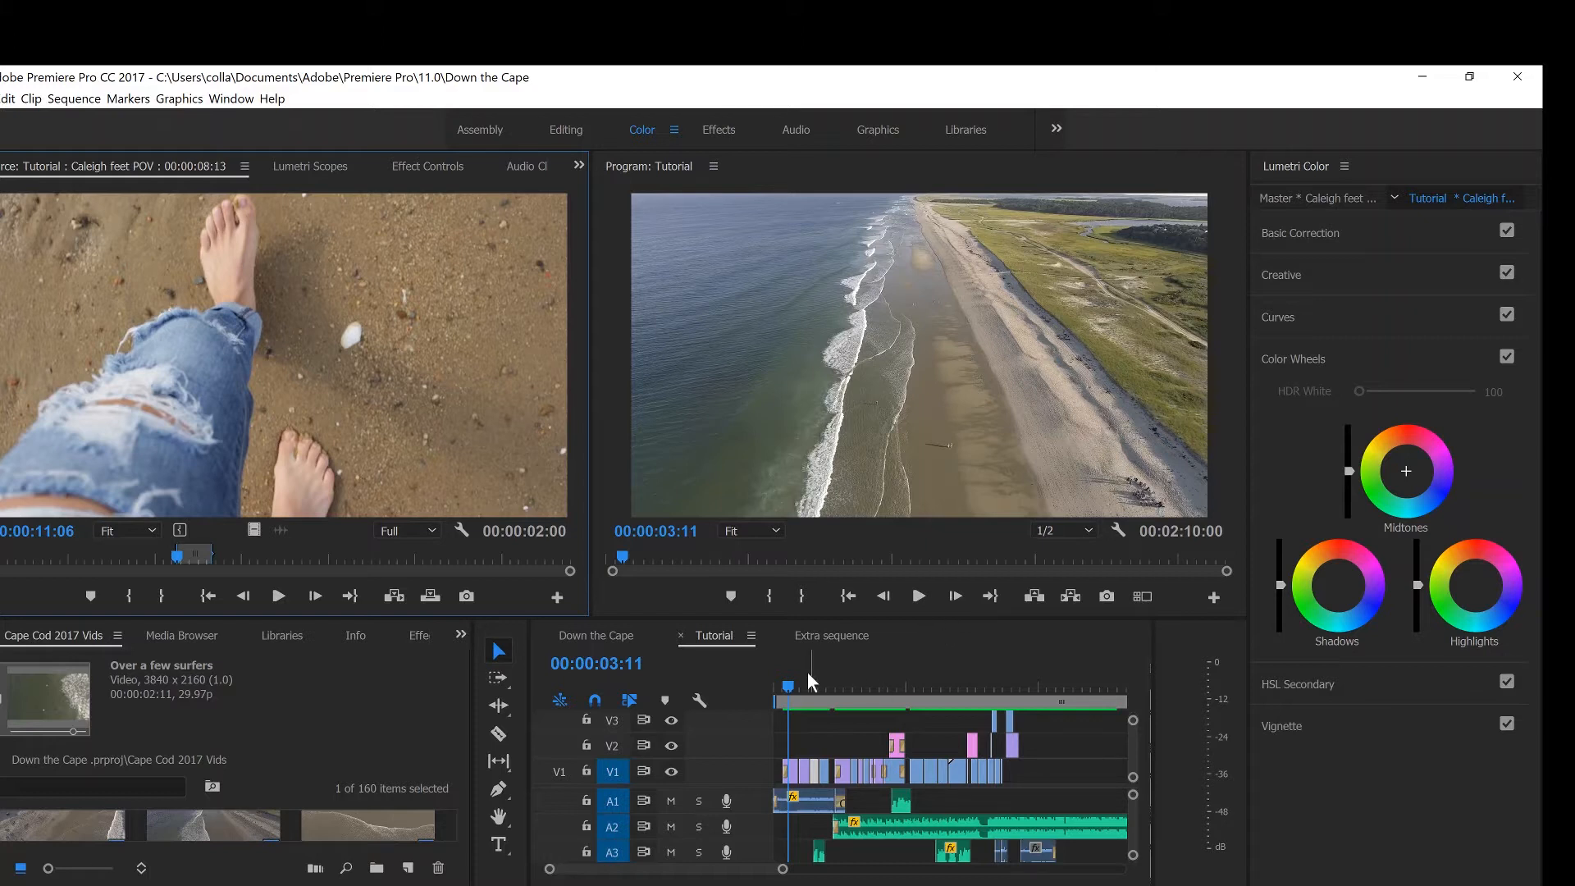
# - Play the Tutorial sequence from its start through to the DOWN THE CAPE title
pyautogui.moveTo(780, 681); pyautogui.dragTo(764, 670)
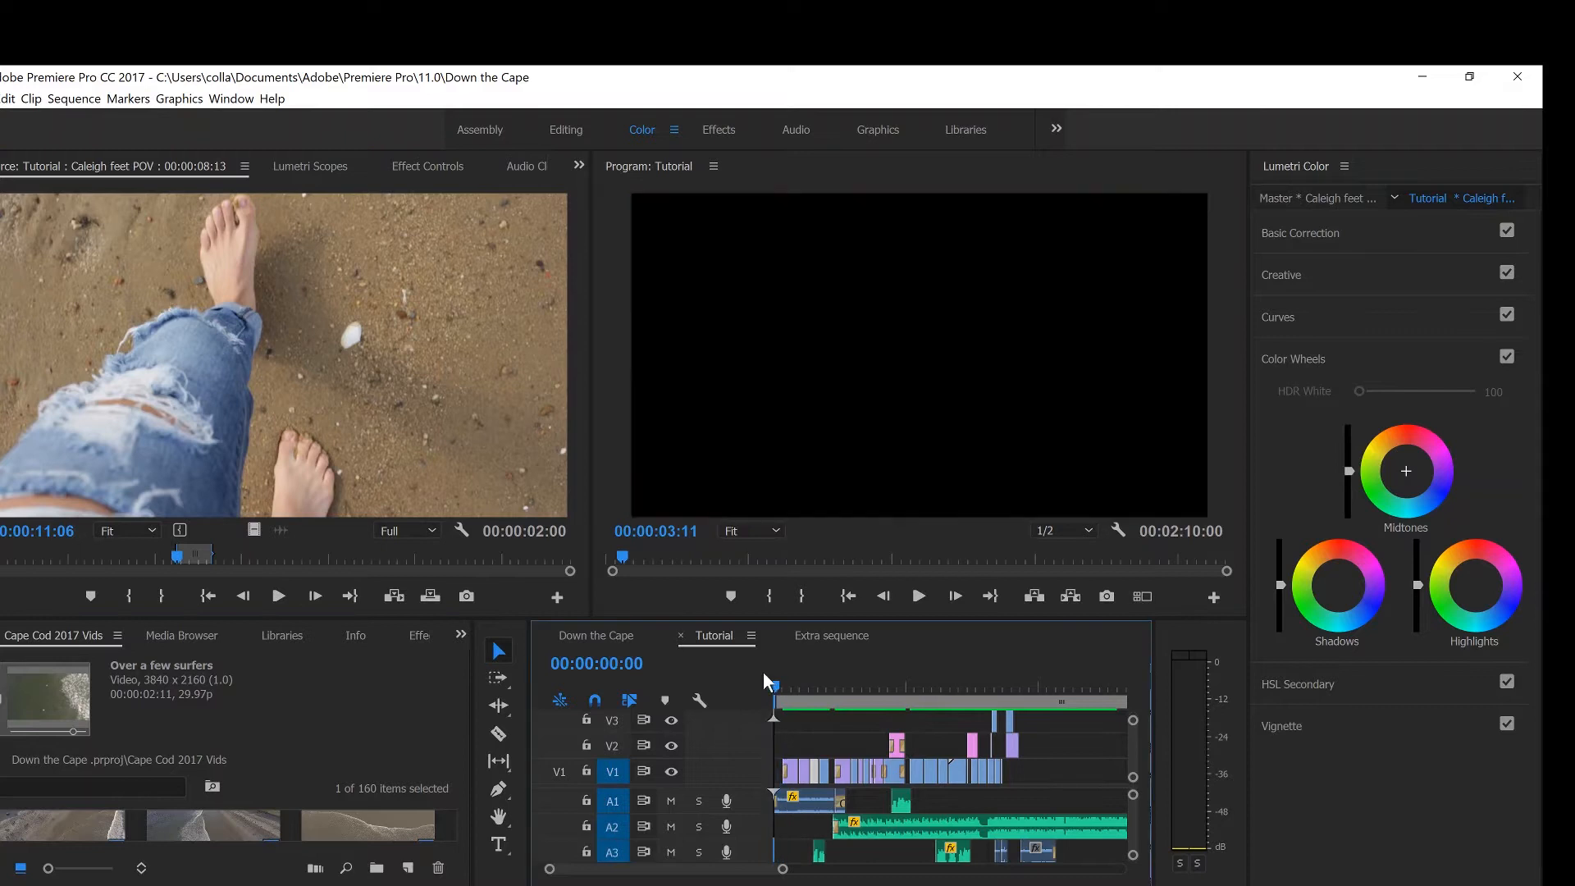
pyautogui.press('space')
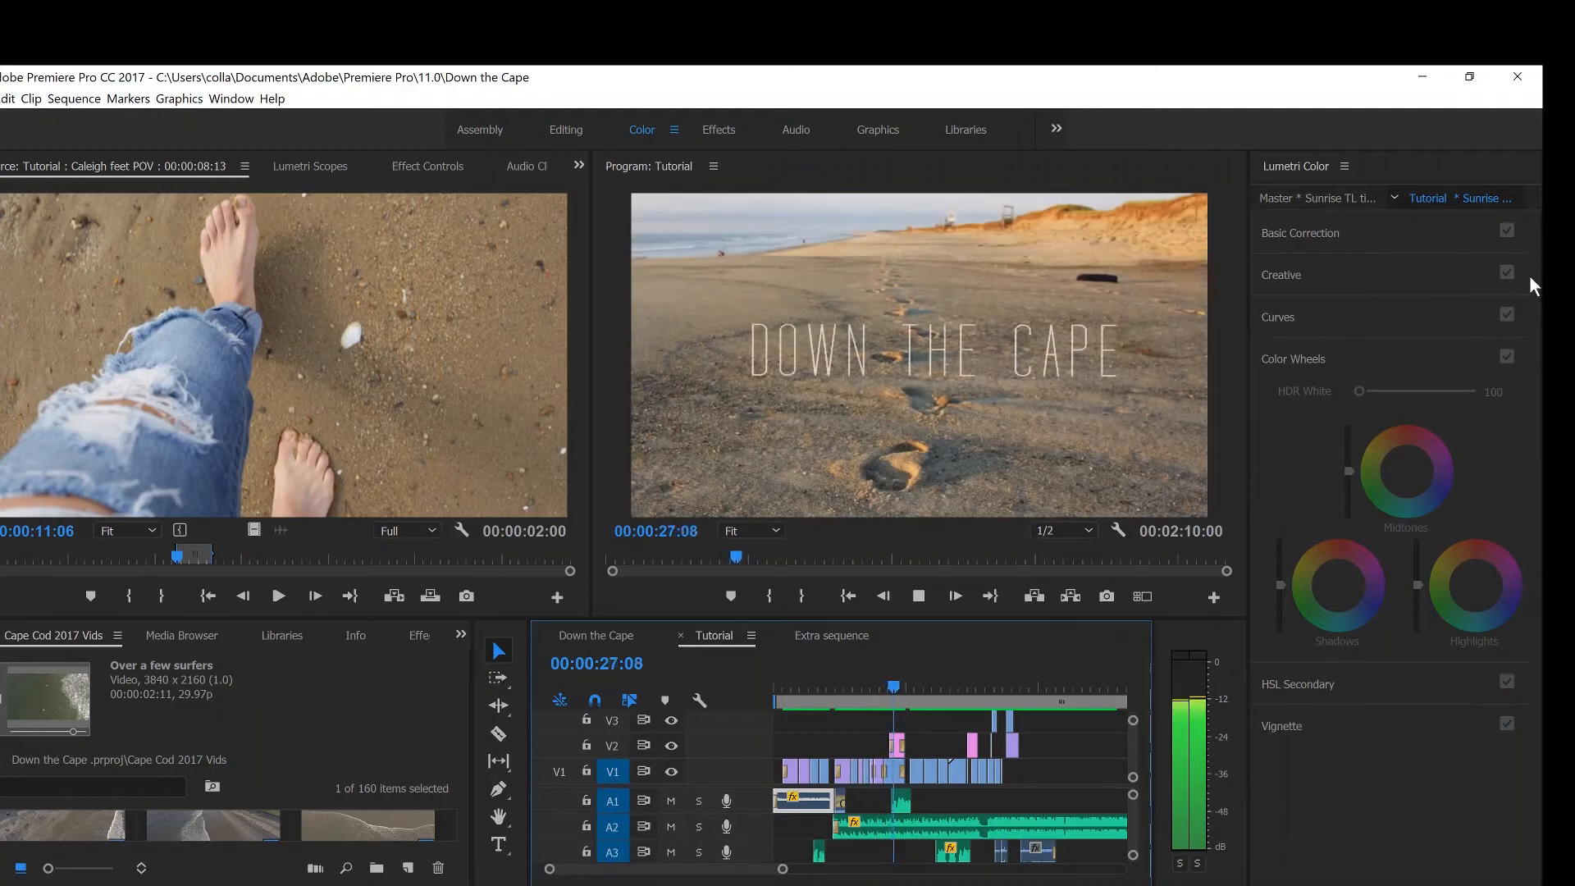
pyautogui.press('space')
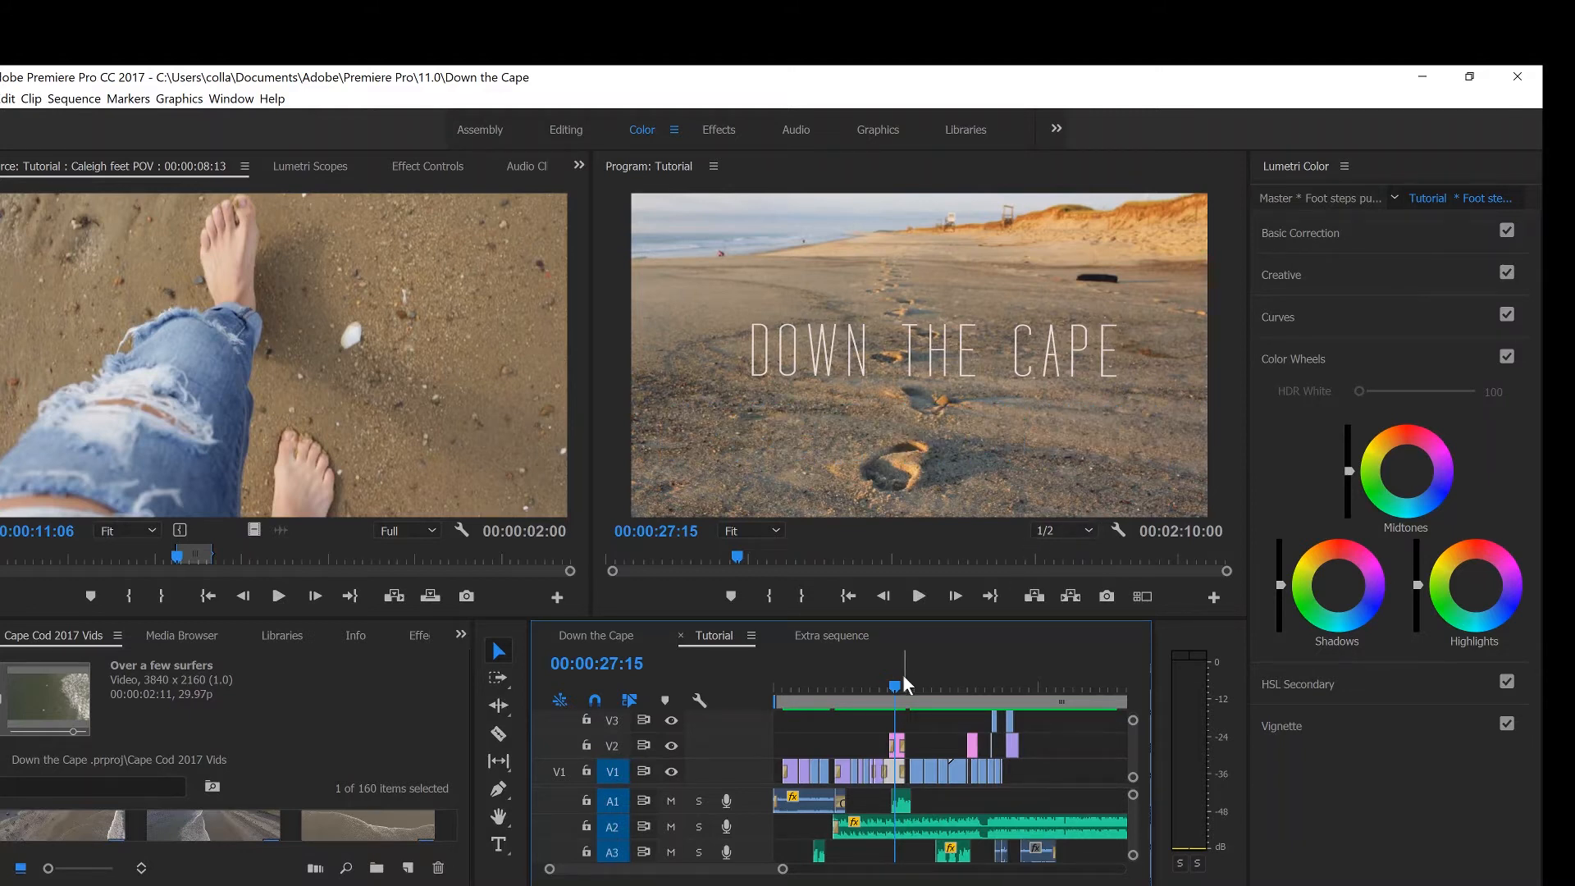
# - Select the music clip on A2 and play the sequence from about 00:00:39:21 to the sparkler shot at 00:00:52:10
pyautogui.click(896, 827)
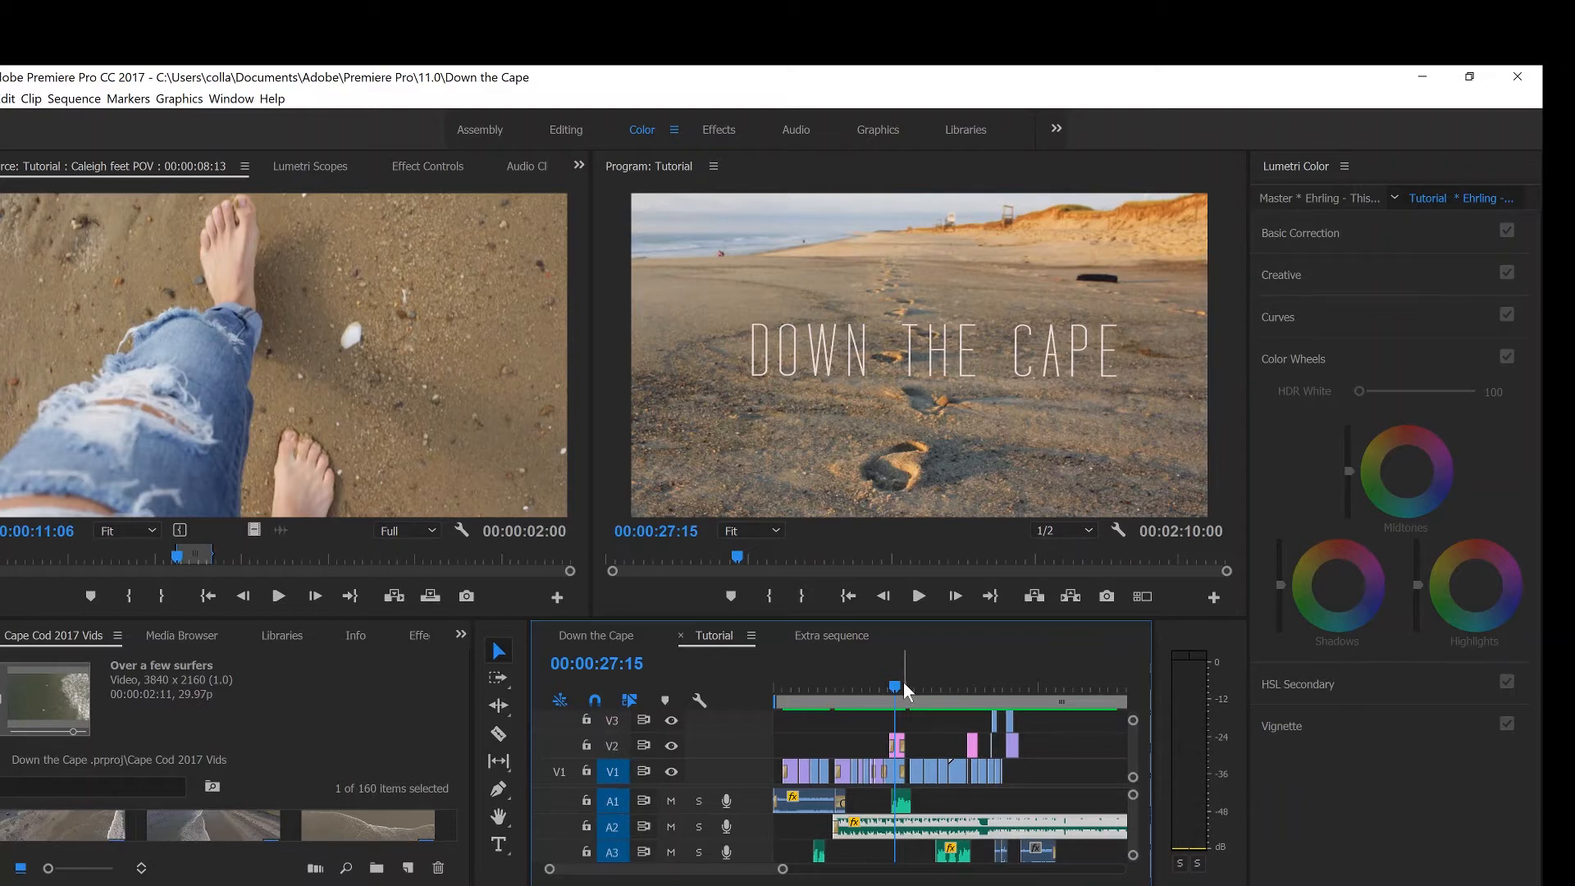
pyautogui.press('=')
pyautogui.moveTo(956, 685); pyautogui.dragTo(1057, 693)
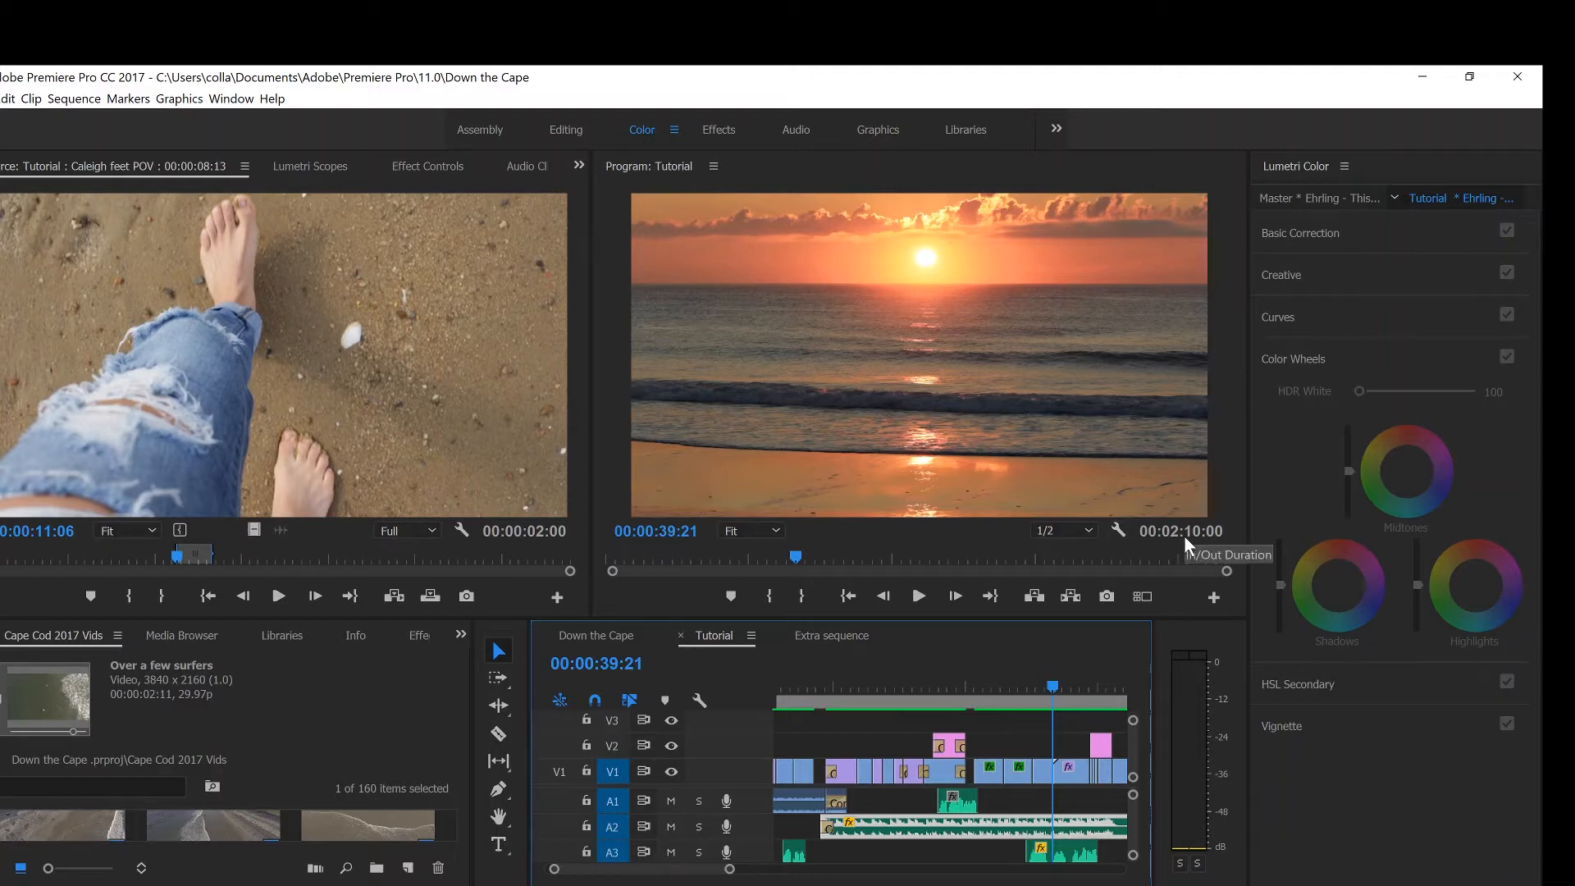
pyautogui.press('space')
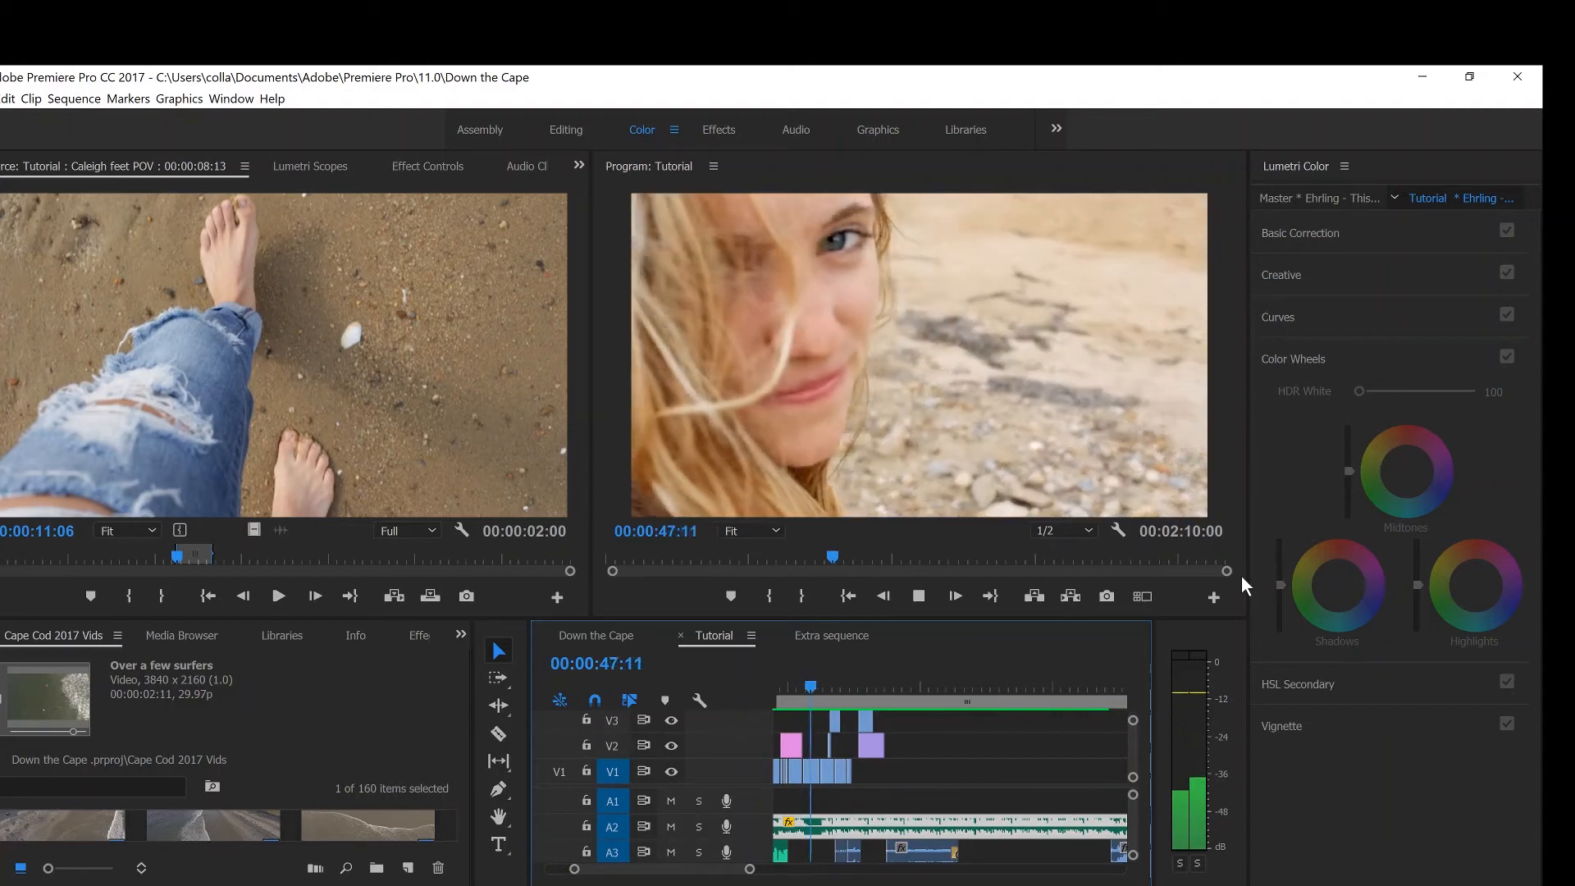
pyautogui.press('space')
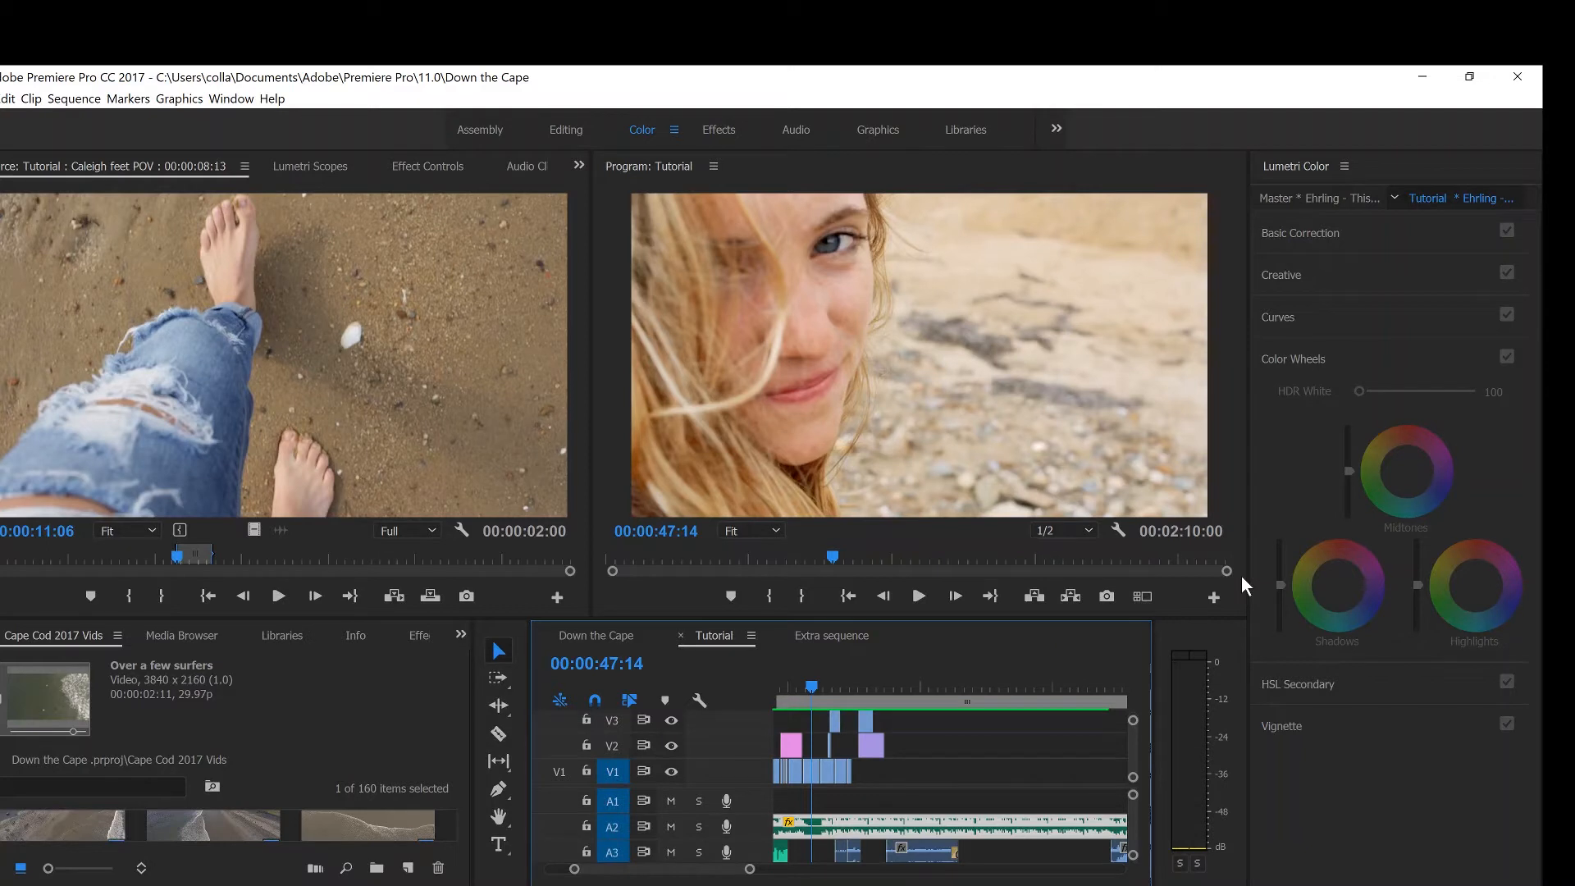
pyautogui.press('space')
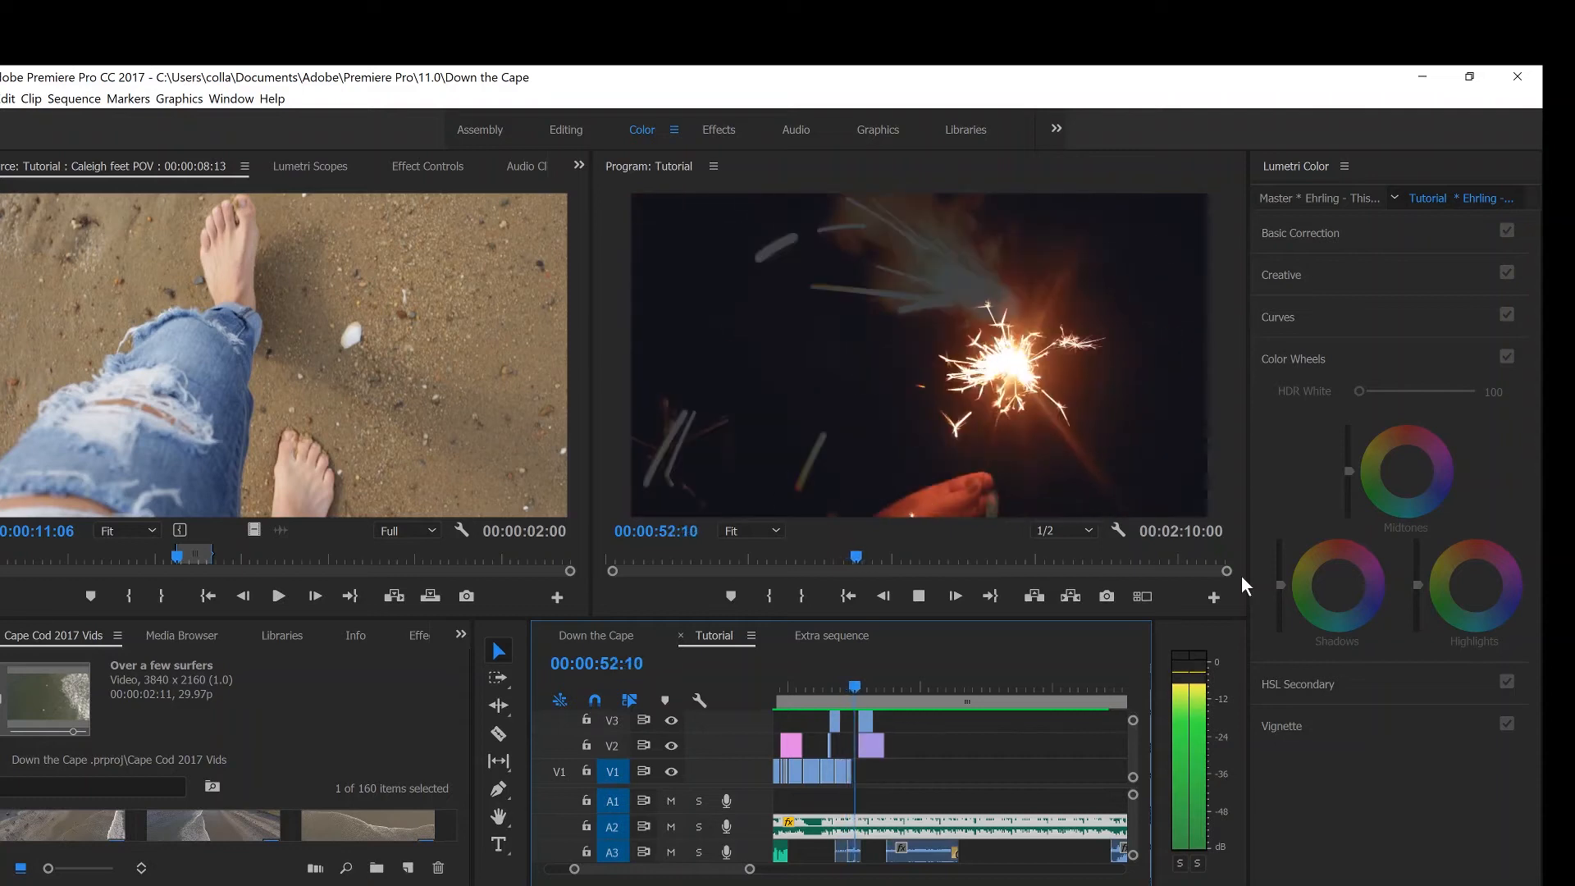
pyautogui.press('space')
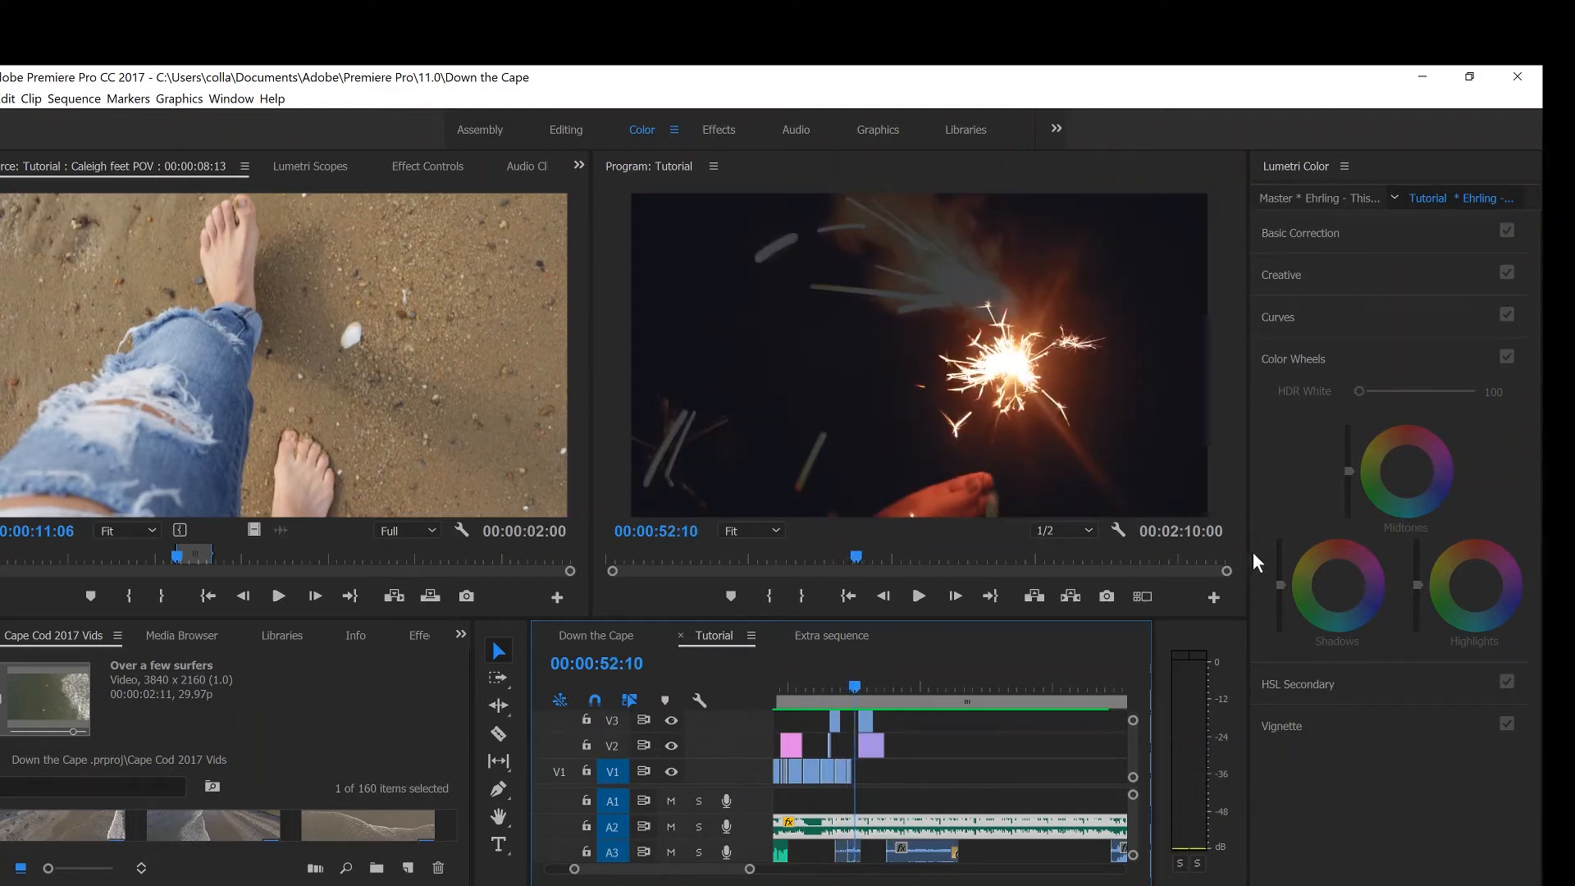
# - Return the playhead to 00:00:00:00 and play the opening clips up to 00:00:12:01
pyautogui.press('-')
pyautogui.press('-')
pyautogui.moveTo(895, 676); pyautogui.dragTo(793, 698)
pyautogui.press('=')
pyautogui.press('=')
pyautogui.press('=')
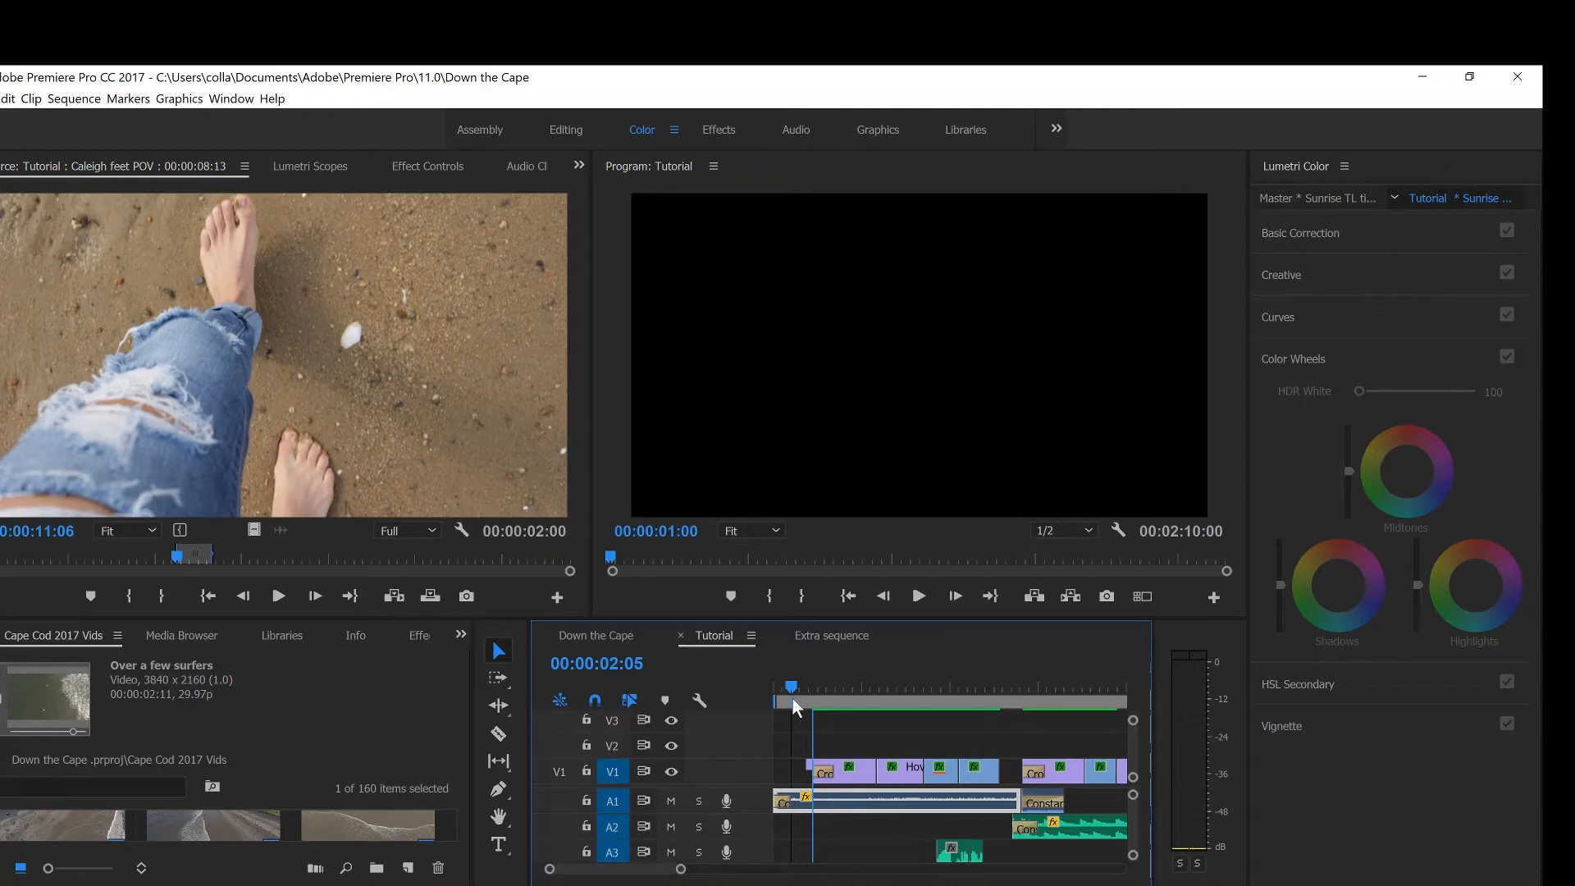
pyautogui.moveTo(792, 697); pyautogui.dragTo(774, 695)
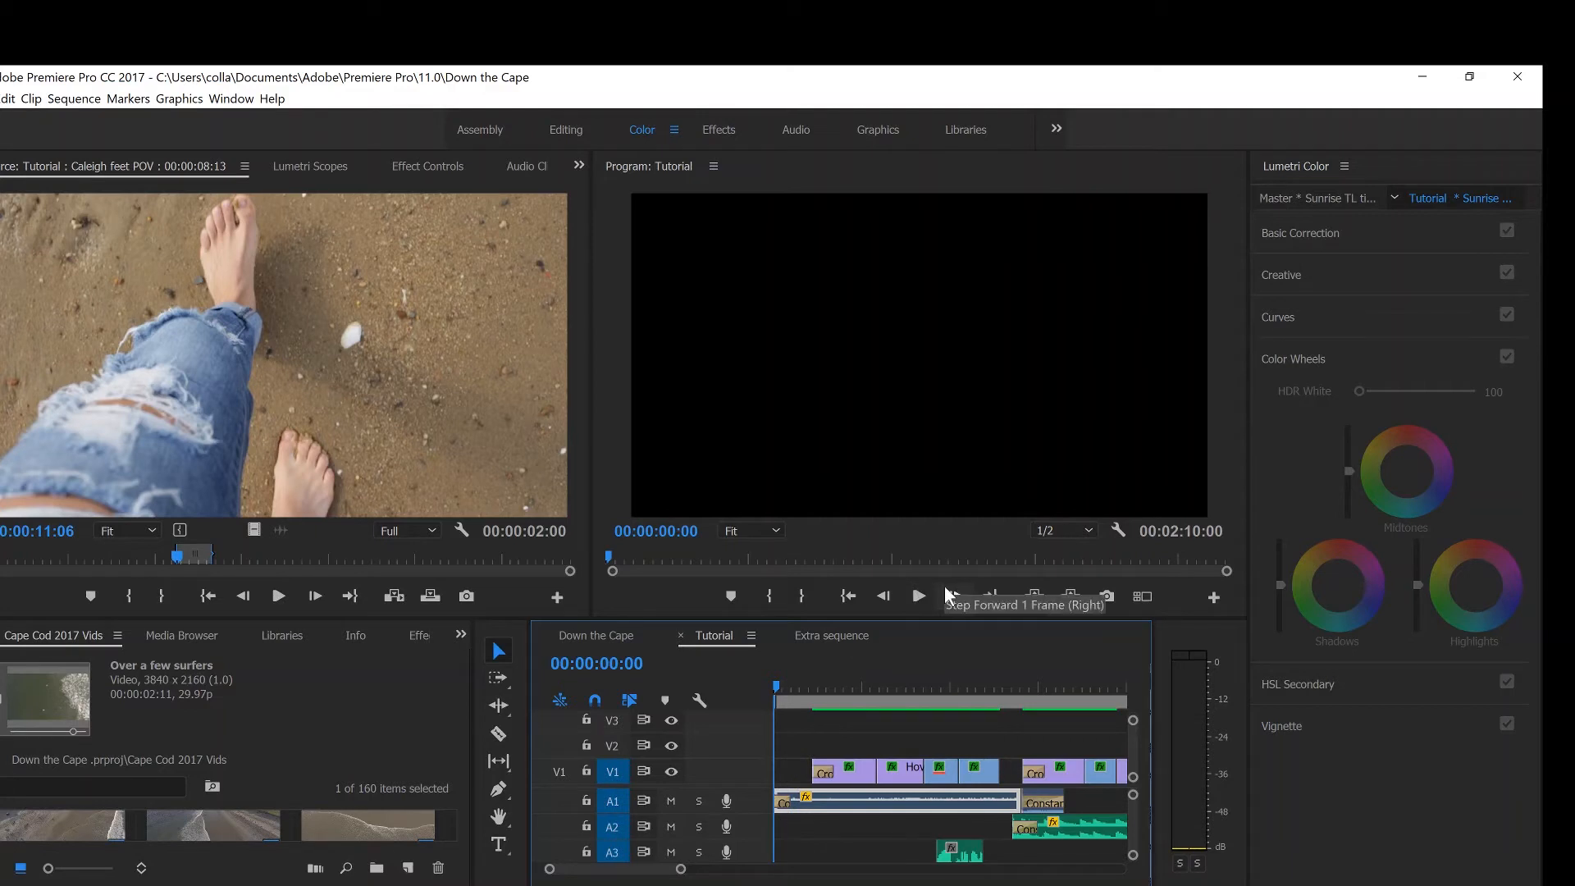
pyautogui.press('space')
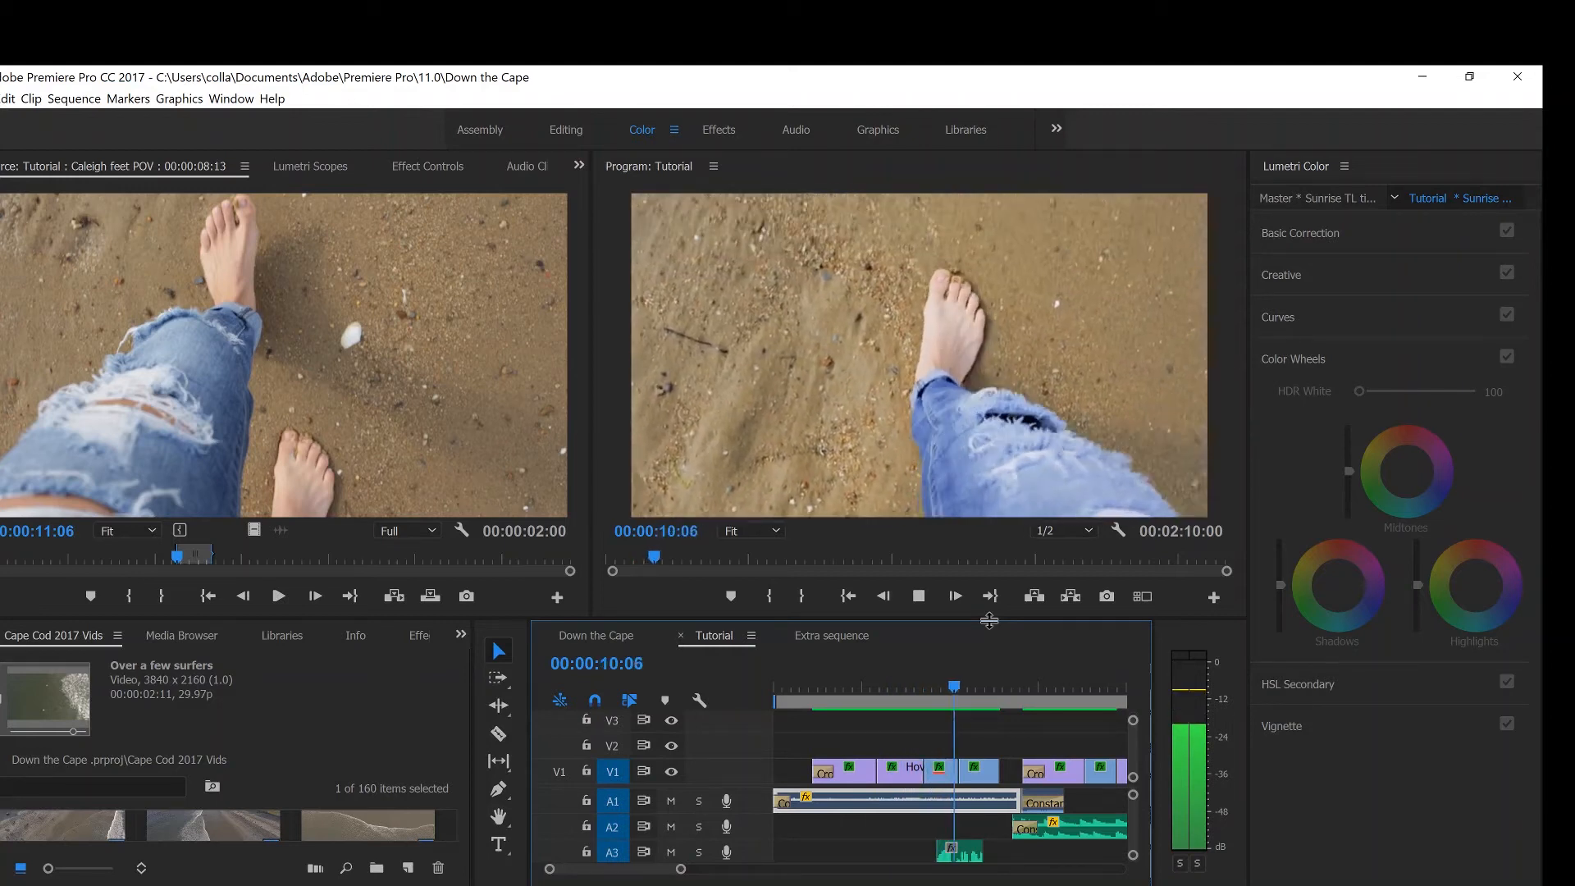
pyautogui.press('space')
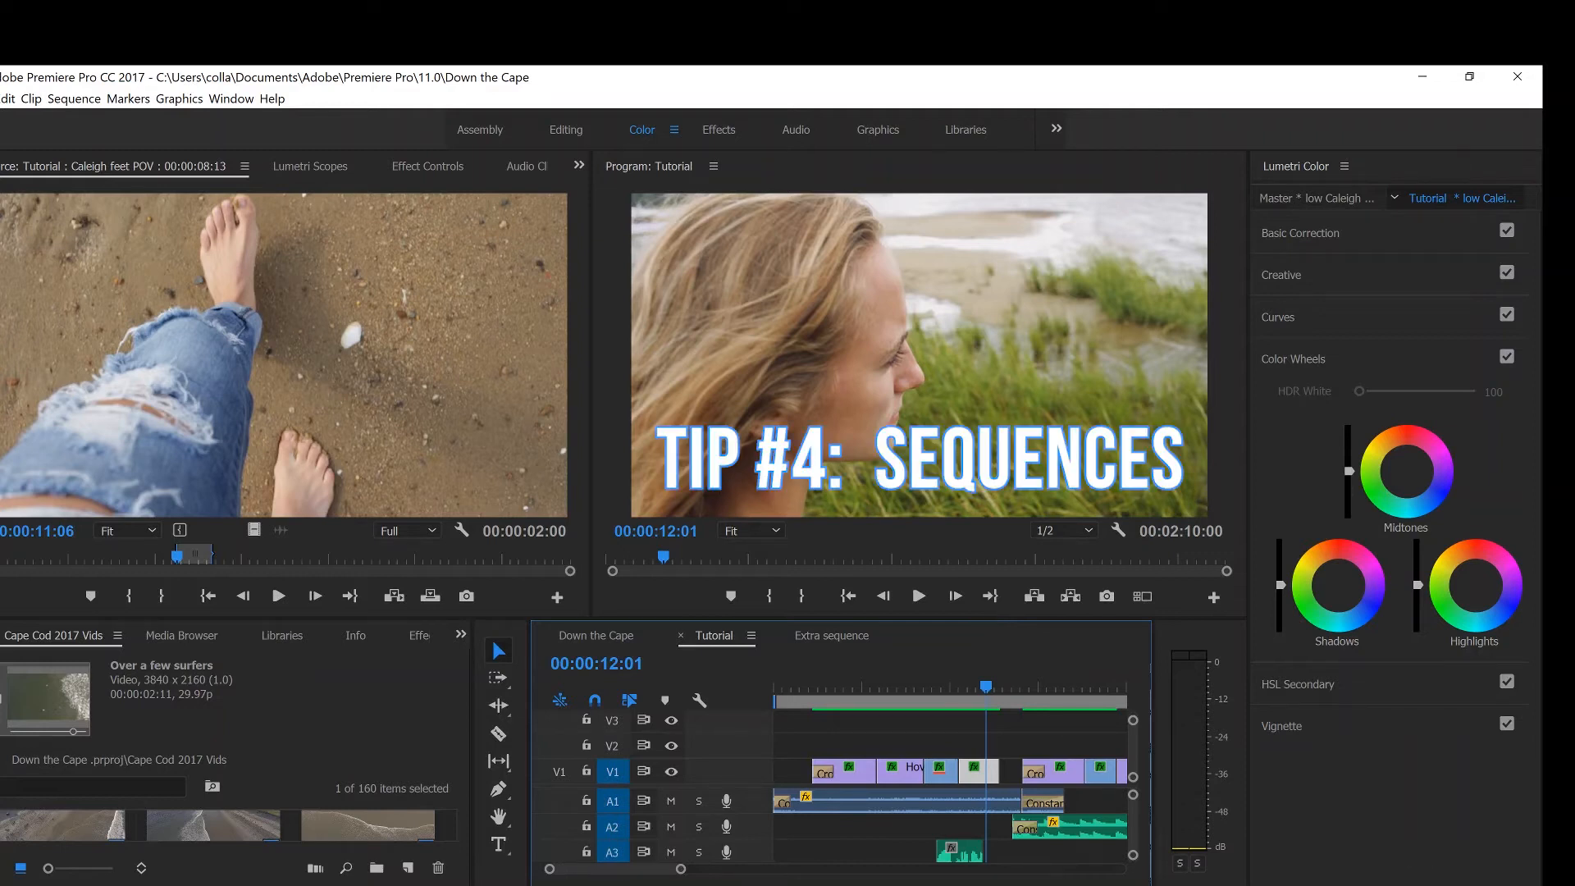
# - Scrub ahead through the sequence to the dune walking shot near 00:01:34:20 and play from there
pyautogui.press('-')
pyautogui.press('-')
pyautogui.moveTo(839, 685); pyautogui.dragTo(1017, 714)
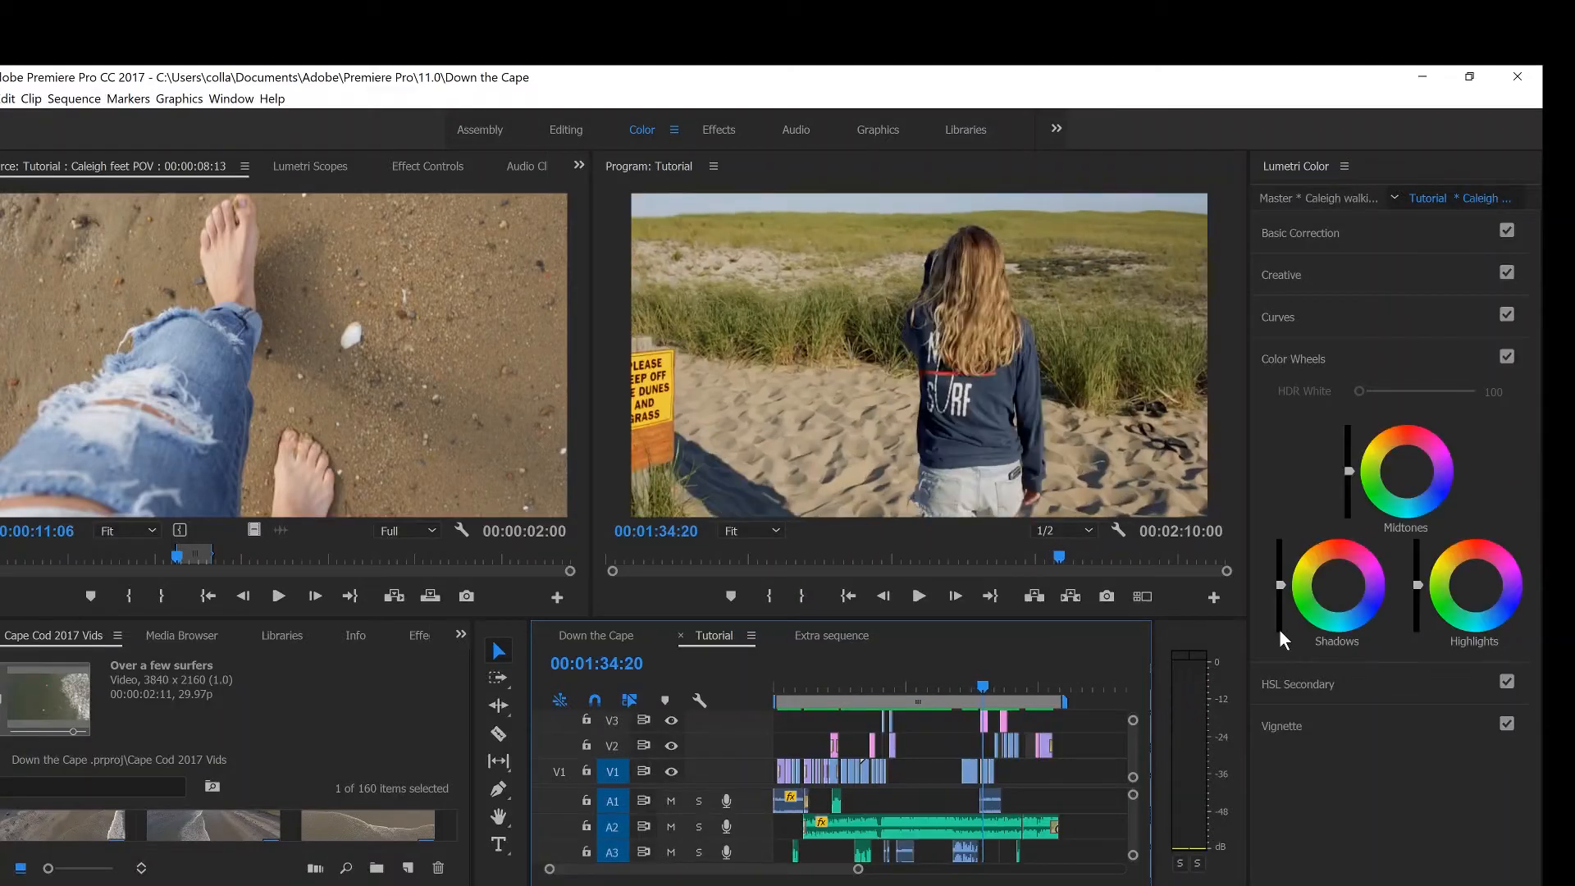
pyautogui.press('space')
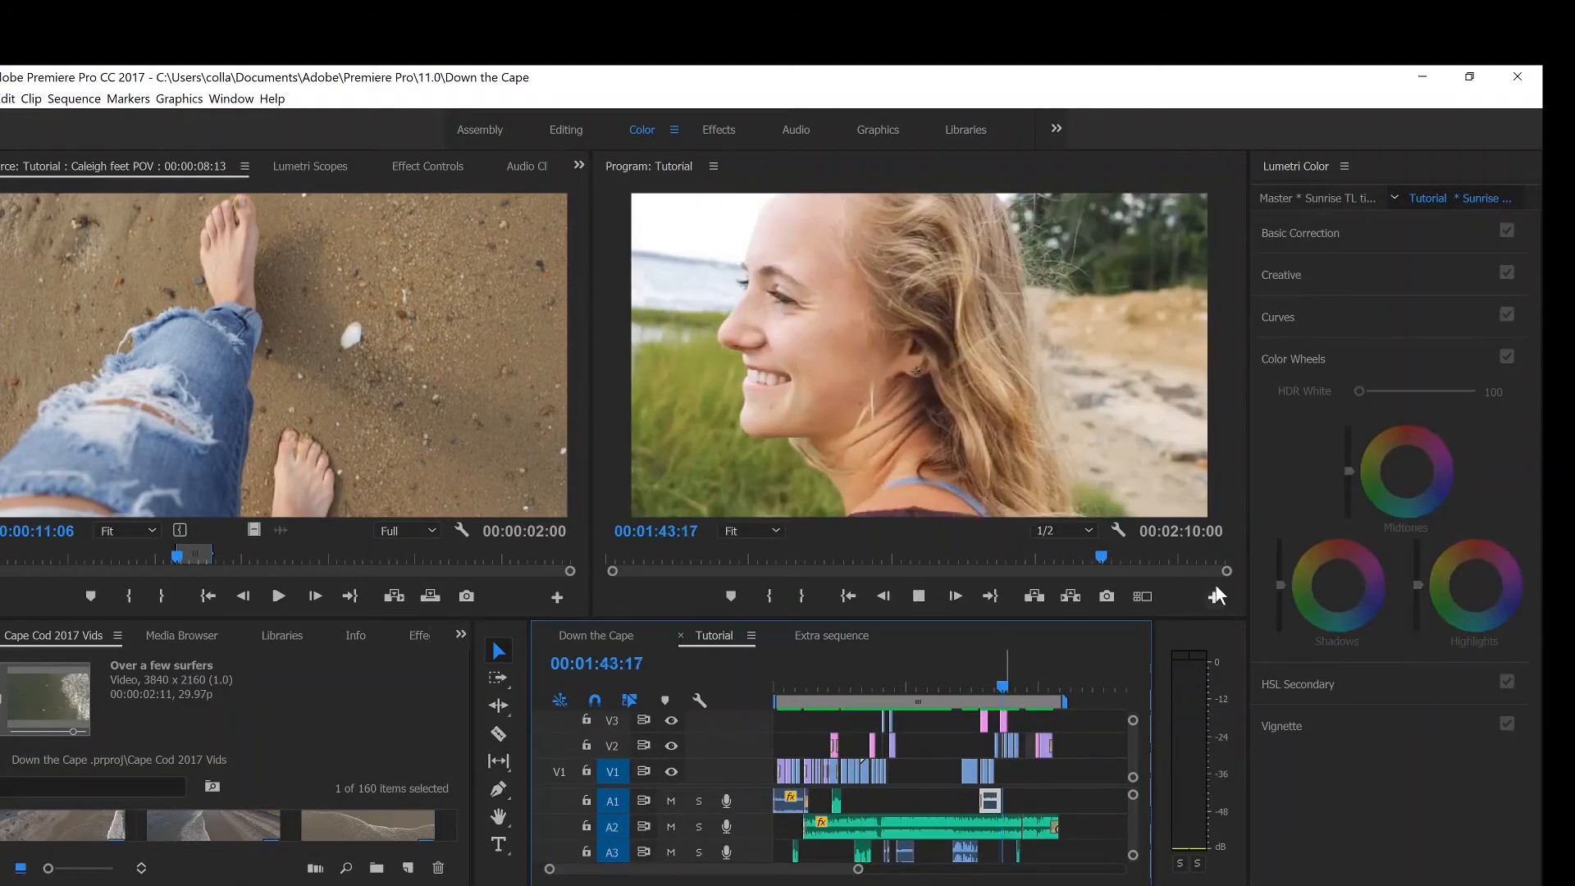
# - Scrub back to the section before the sparkler shots and play it to about 00:00:50
pyautogui.moveTo(792, 680); pyautogui.dragTo(971, 678)
pyautogui.press('=')
pyautogui.press('=')
pyautogui.press('space')
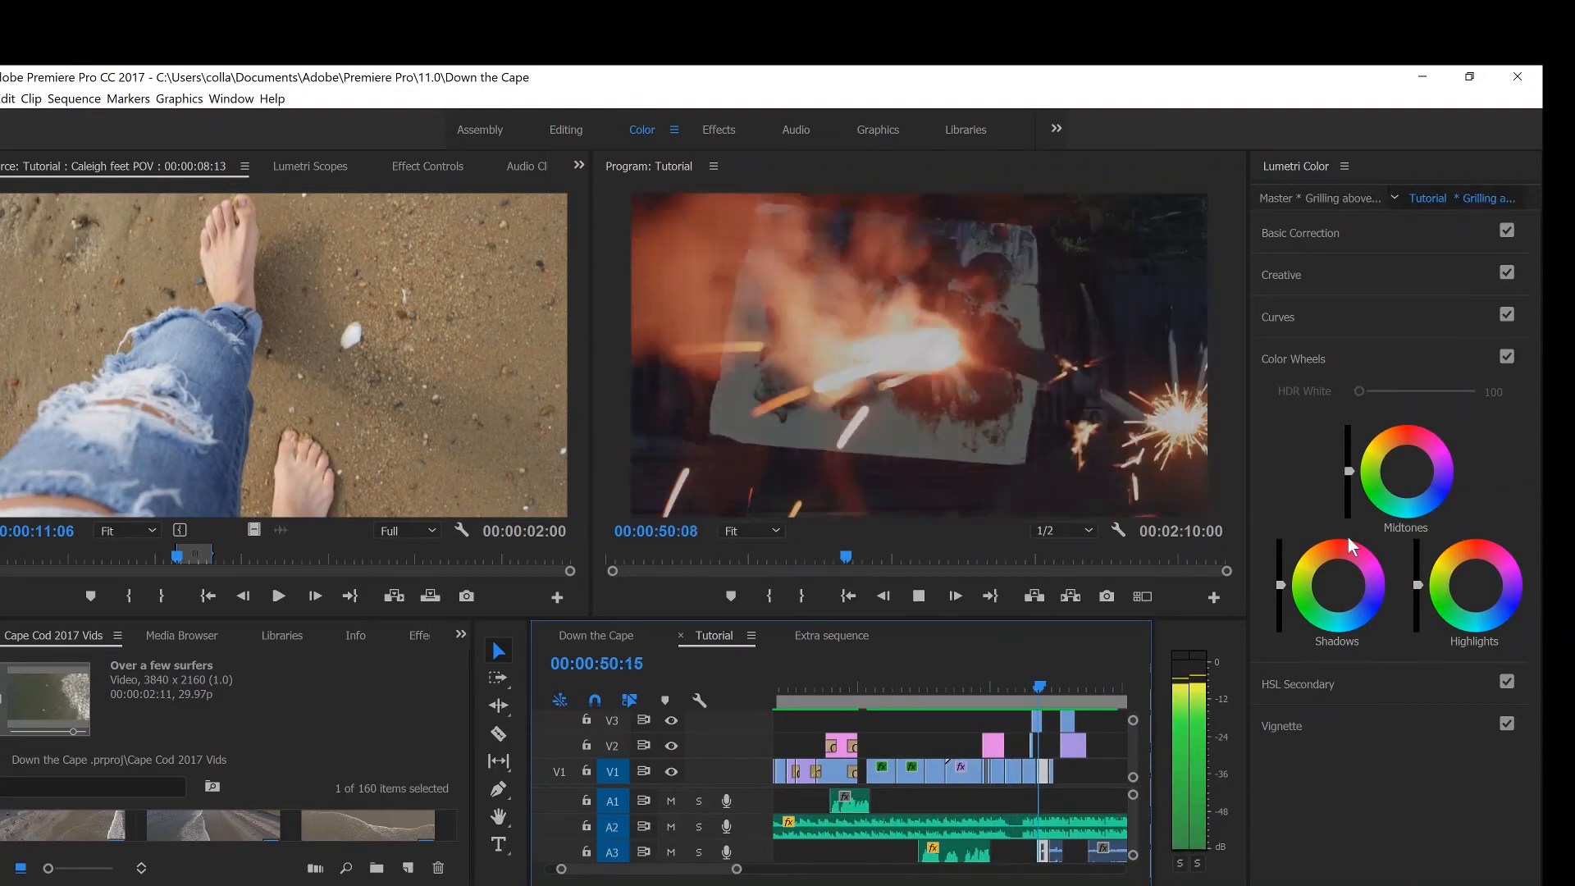
pyautogui.press('space')
# - Temporarily enlarge the timeline to examine the stacked video tracks around the sparkler section
pyautogui.moveTo(886, 617); pyautogui.dragTo(868, 415)
pyautogui.moveTo(808, 484)
pyautogui.mouseDown()
pyautogui.moveTo(802, 501)
pyautogui.moveTo(843, 503)
pyautogui.moveTo(789, 489)
pyautogui.moveTo(805, 482)
pyautogui.mouseUp()
pyautogui.moveTo(861, 416); pyautogui.dragTo(861, 589)
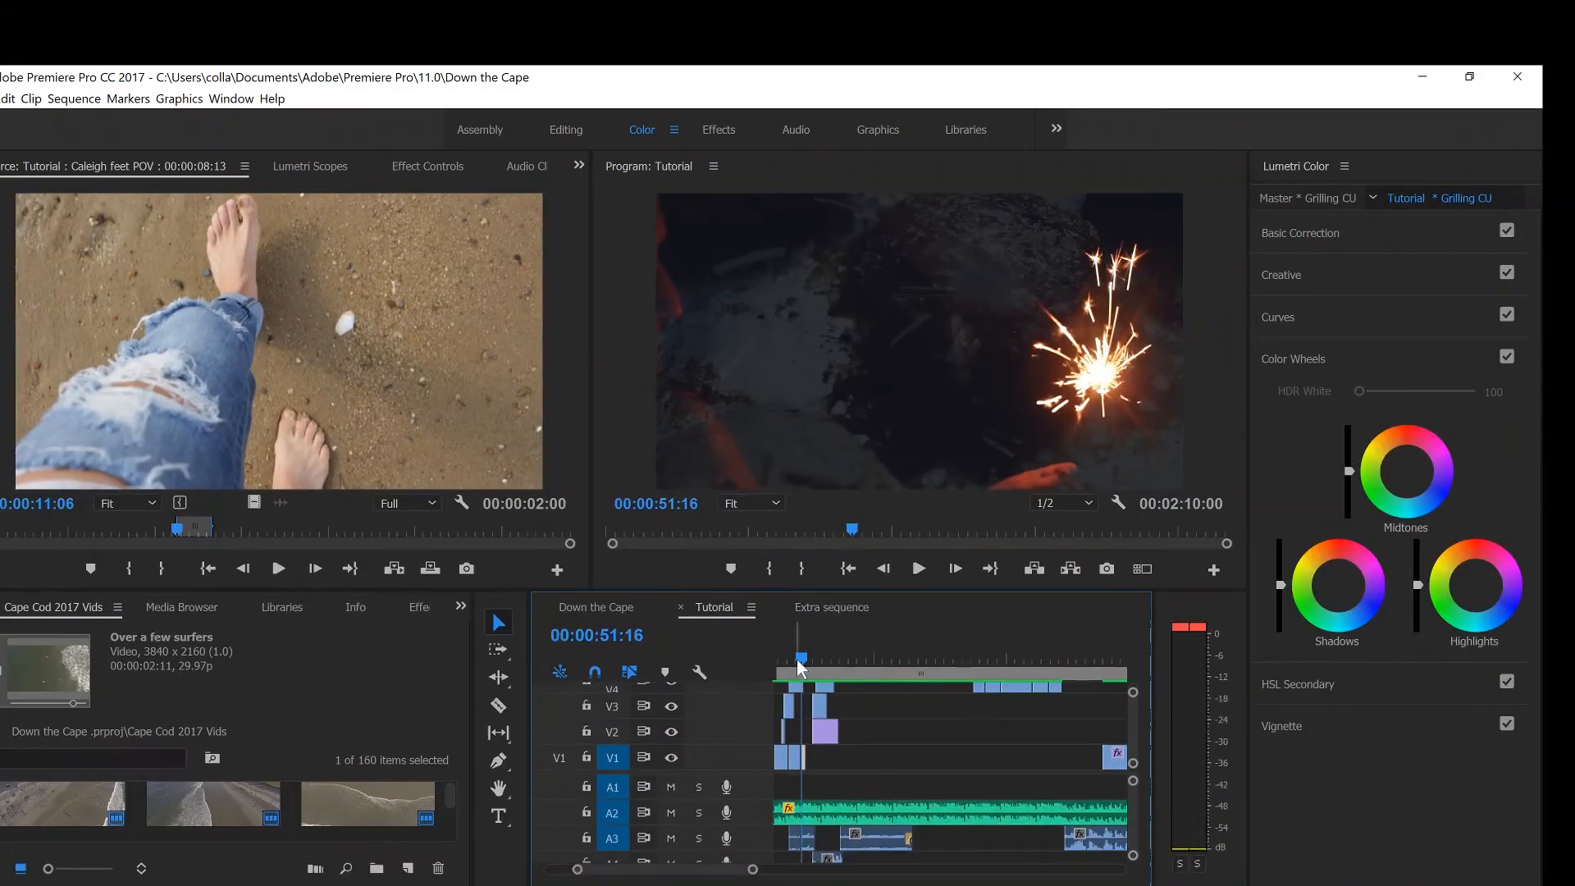
# - Play onward from the sparkler clips and skip through the later edit points to 00:01:52:04
pyautogui.moveTo(798, 659); pyautogui.dragTo(836, 656)
pyautogui.press('space')
pyautogui.click(946, 651)
pyautogui.press('-')
pyautogui.press('-')
pyautogui.click(987, 656)
pyautogui.click(1004, 656)
pyautogui.press('space')
pyautogui.press('Down')
pyautogui.press('Down')
pyautogui.press('Down')
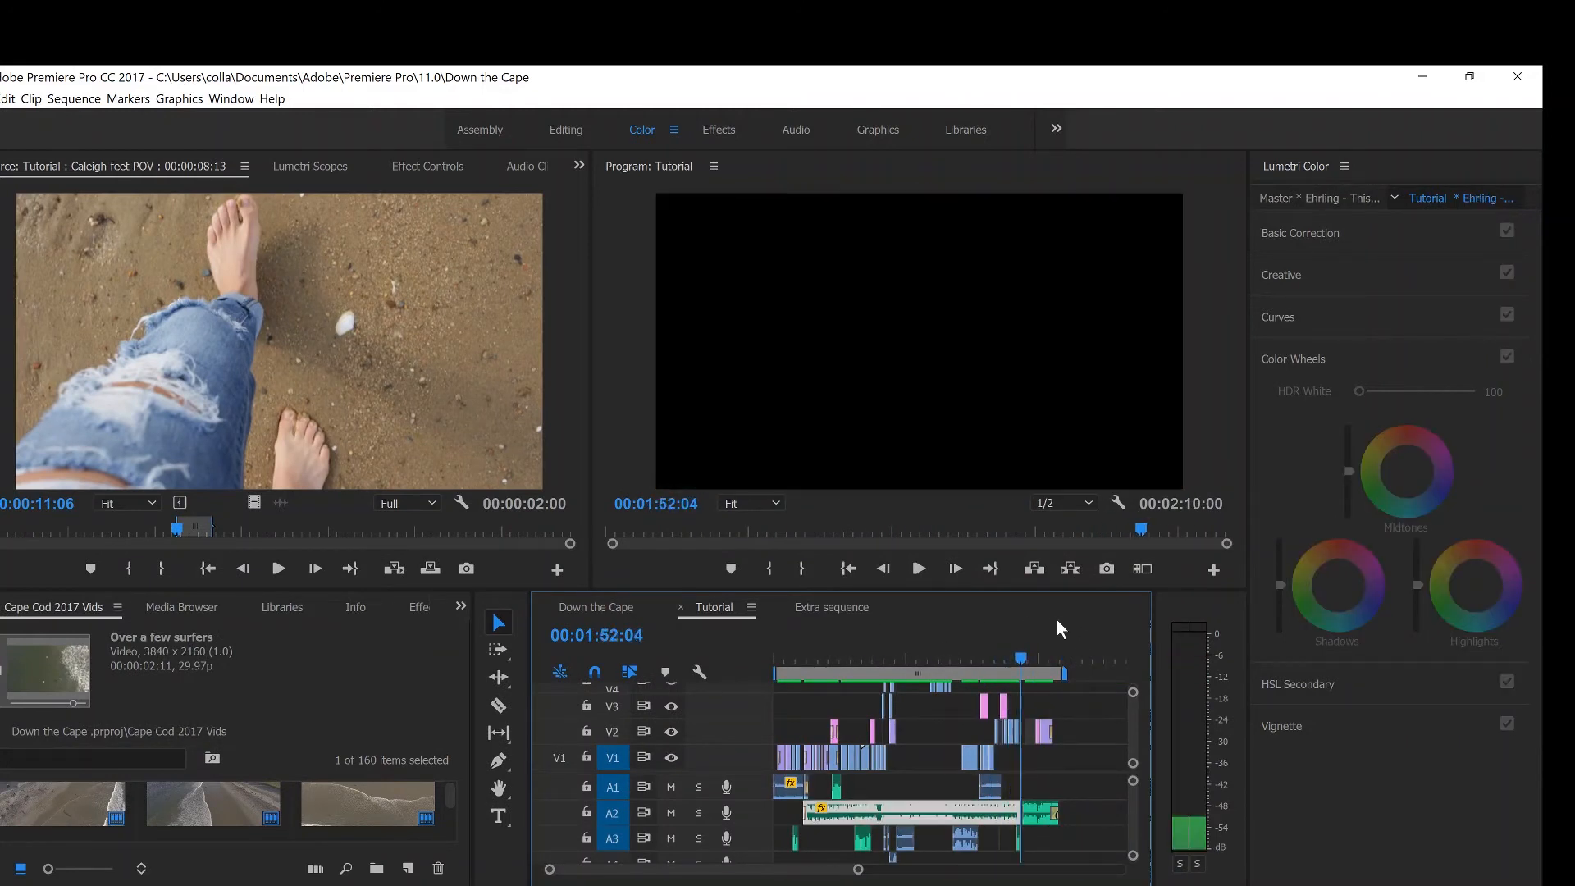
# - Go back to the dune-path walking clip at 00:01:35:01 and briefly play it
pyautogui.click(994, 652)
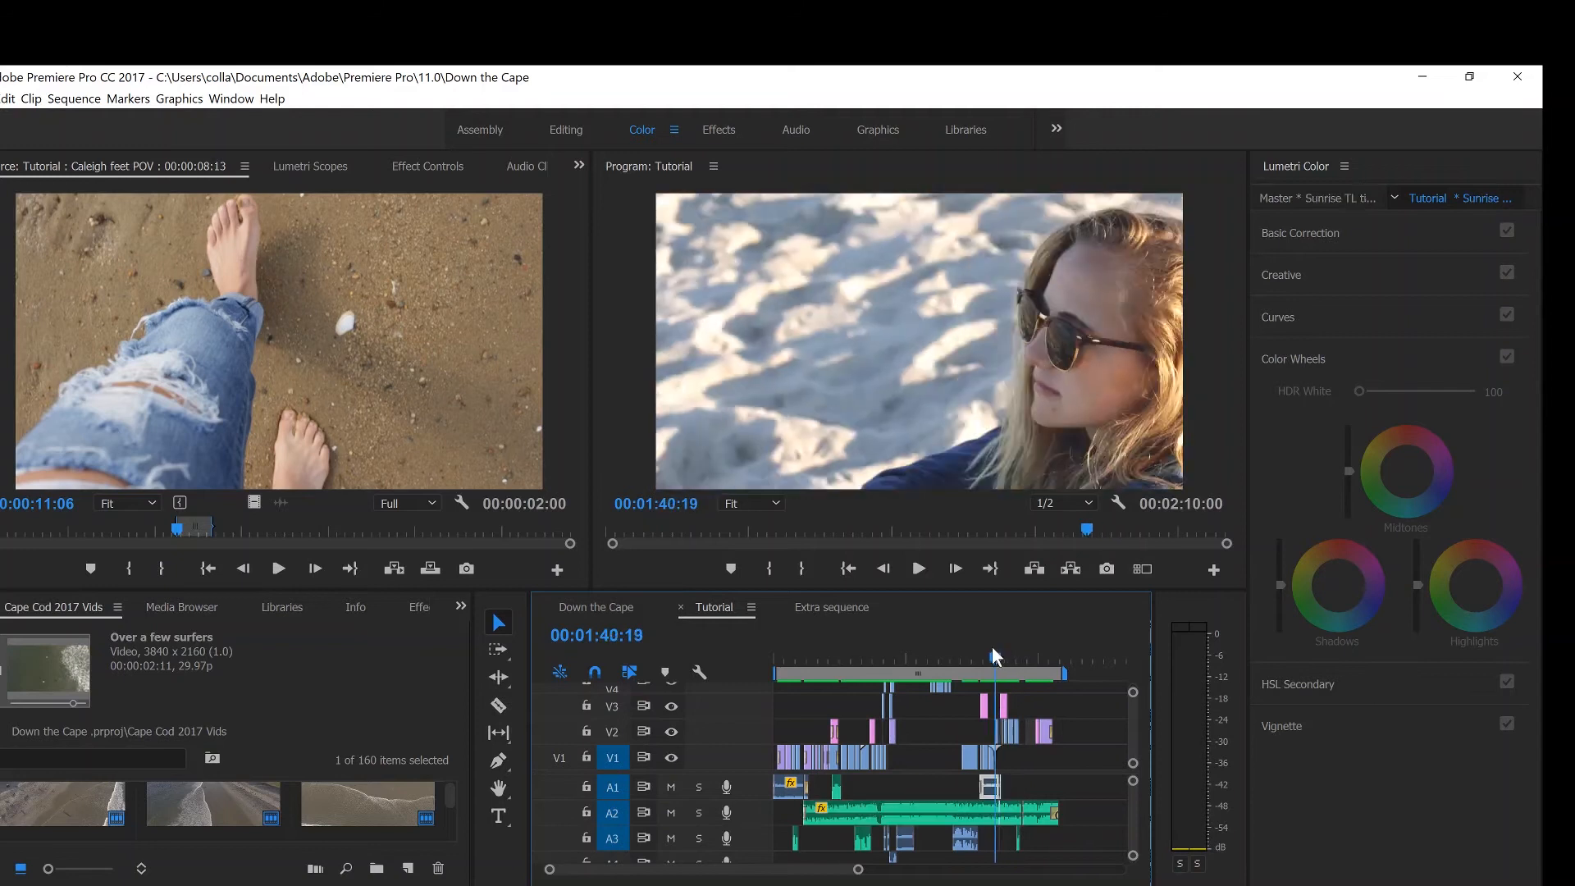
pyautogui.press('Up')
pyautogui.press('Up')
pyautogui.press('Right')
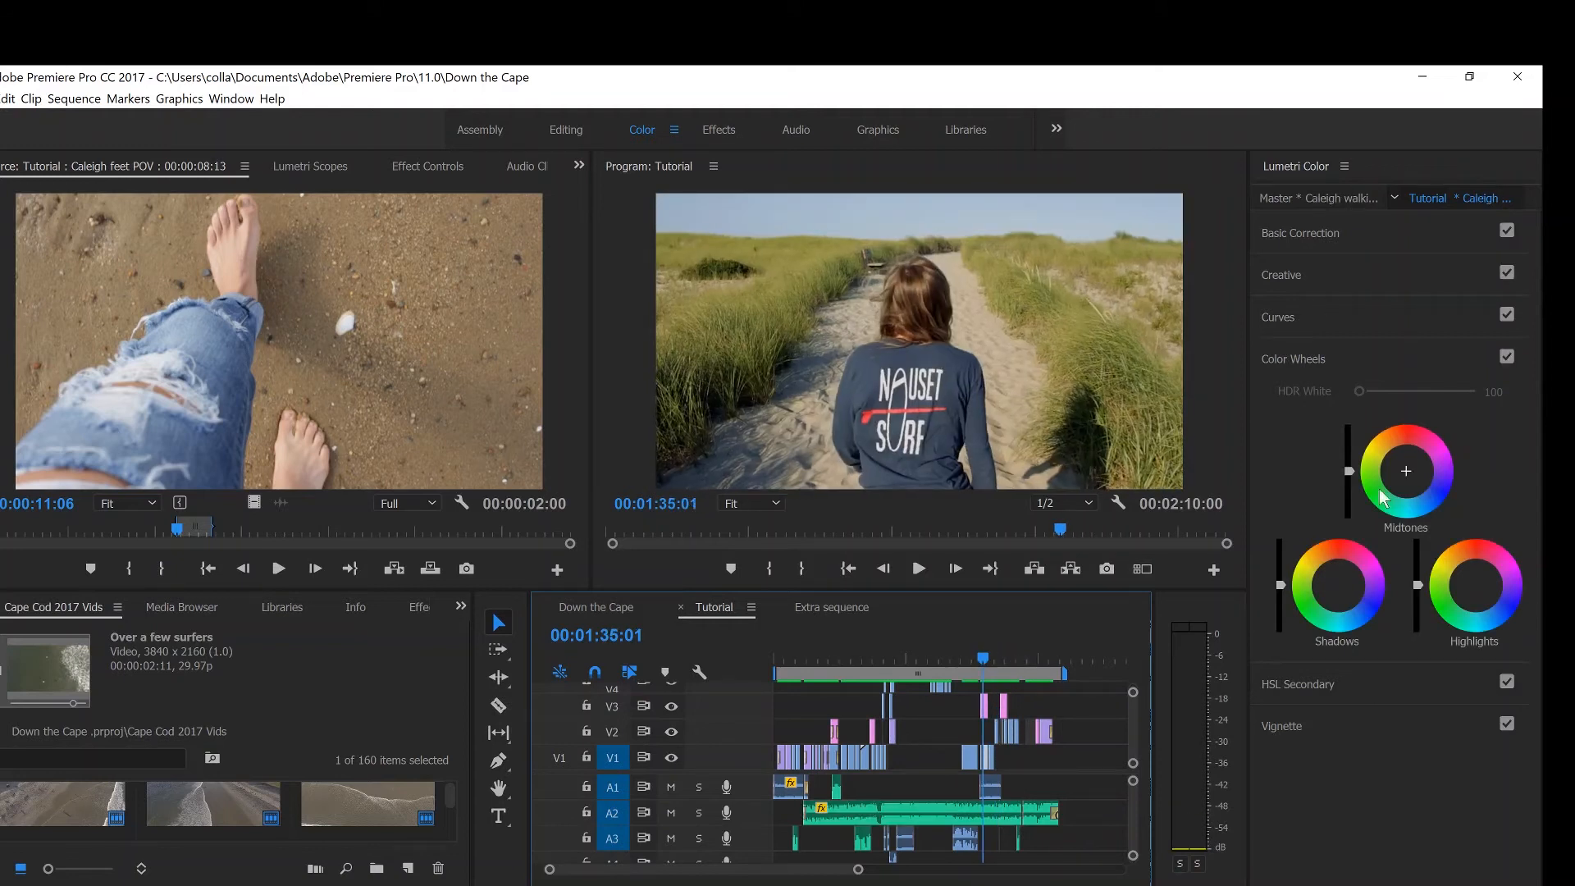
pyautogui.press('space')
pyautogui.press('space')
# - Set the speed of the dune-path walking clip to 70
pyautogui.press('=')
pyautogui.press('=')
pyautogui.press('=')
pyautogui.rightClick(926, 758)
pyautogui.click(975, 508)
pyautogui.write('70')
pyautogui.press('Return')
pyautogui.press('-')
pyautogui.press('-')
pyautogui.press('-')
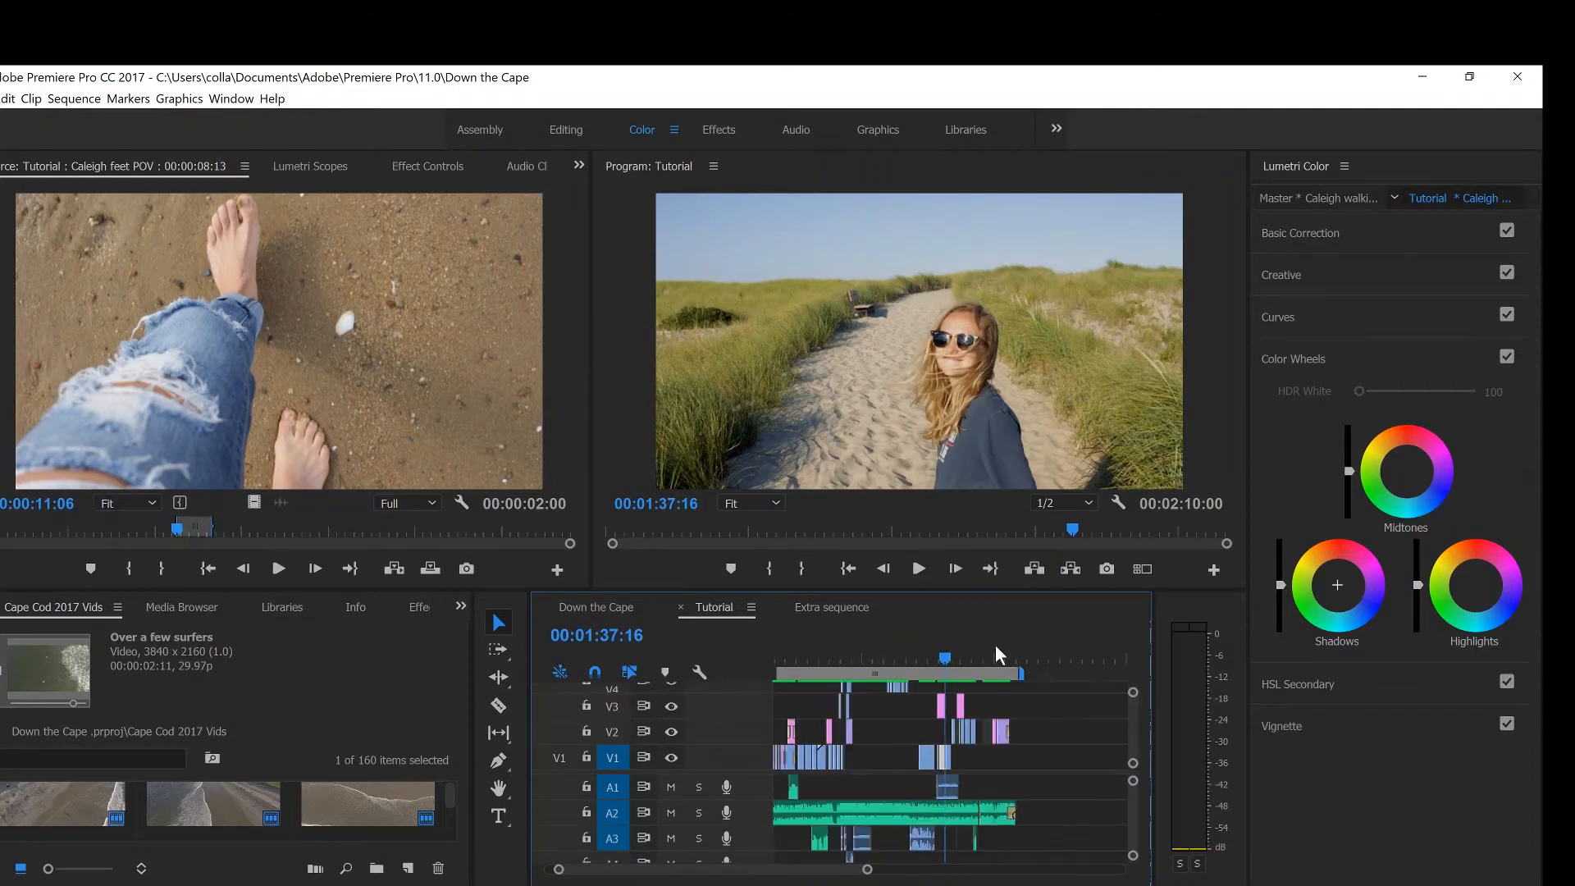
# - Move the playhead back to the ocean sunrise section and play it past 00:00:41:08
pyautogui.click(837, 659)
pyautogui.press('=')
pyautogui.press('=')
pyautogui.press('=')
pyautogui.press('-')
pyautogui.click(839, 661)
pyautogui.press('space')
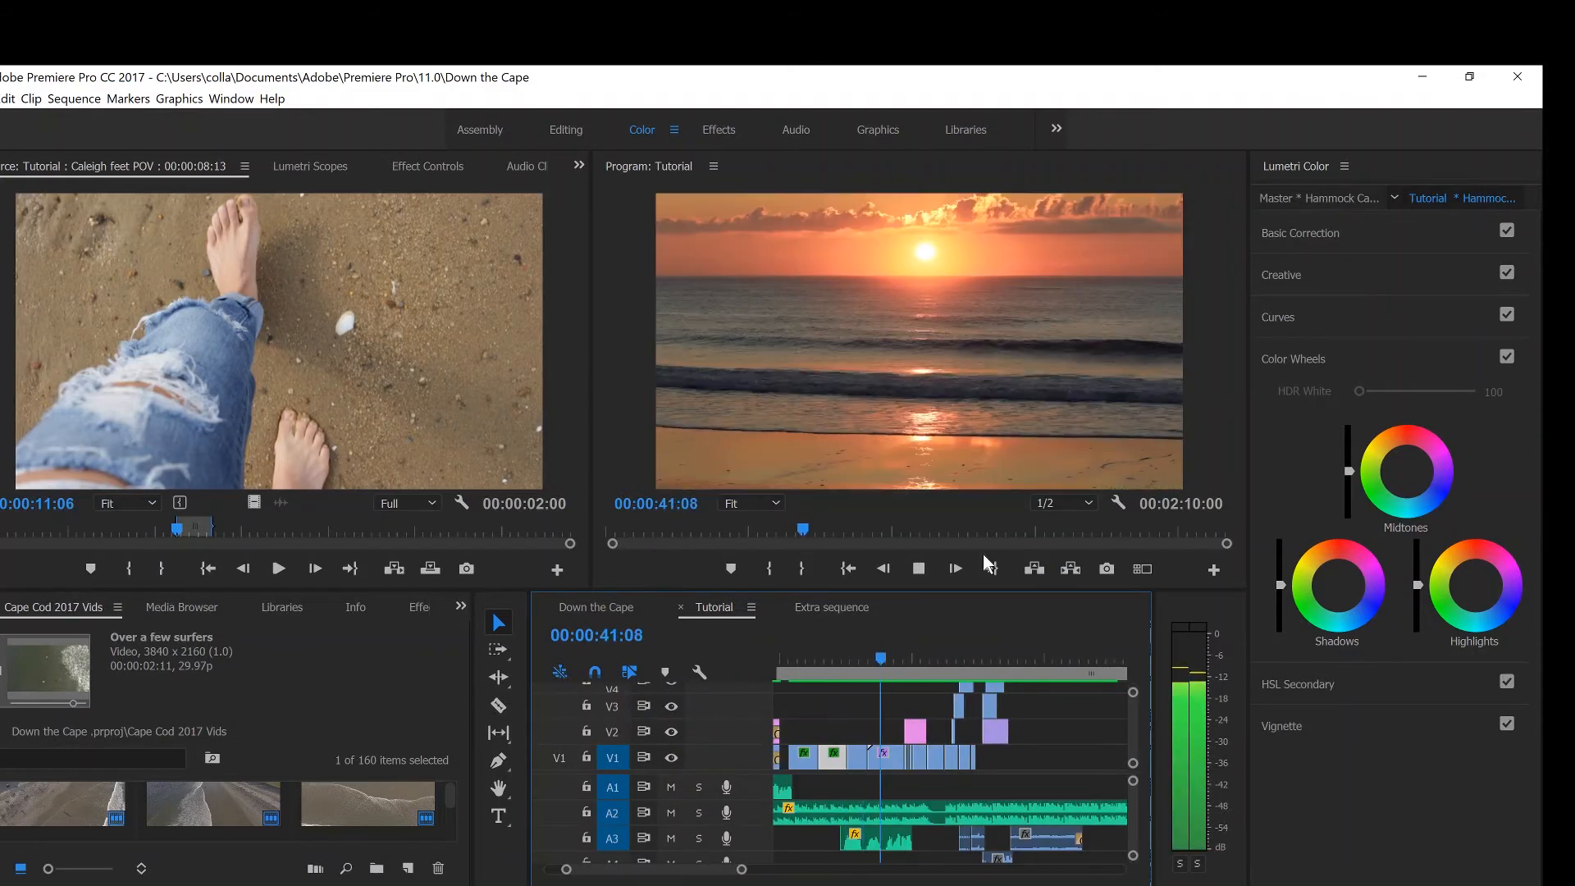
pyautogui.press('space')
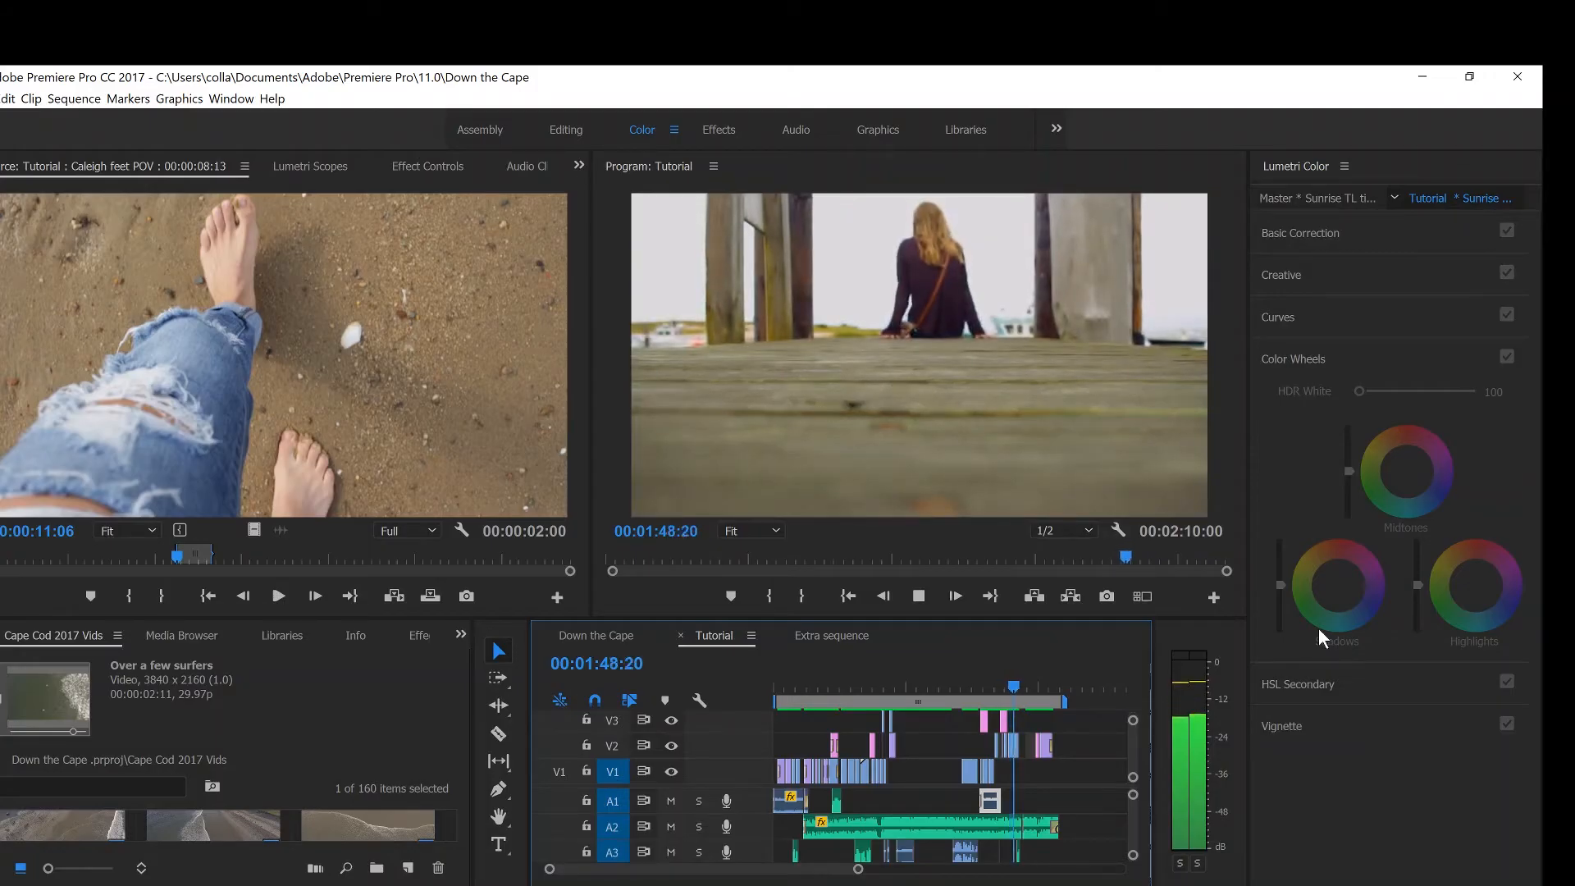
# - Stop playback at 00:01:50:13 and scrub back to the start of the ocean sunrise clip at 00:00:39:21
pyautogui.press('space')
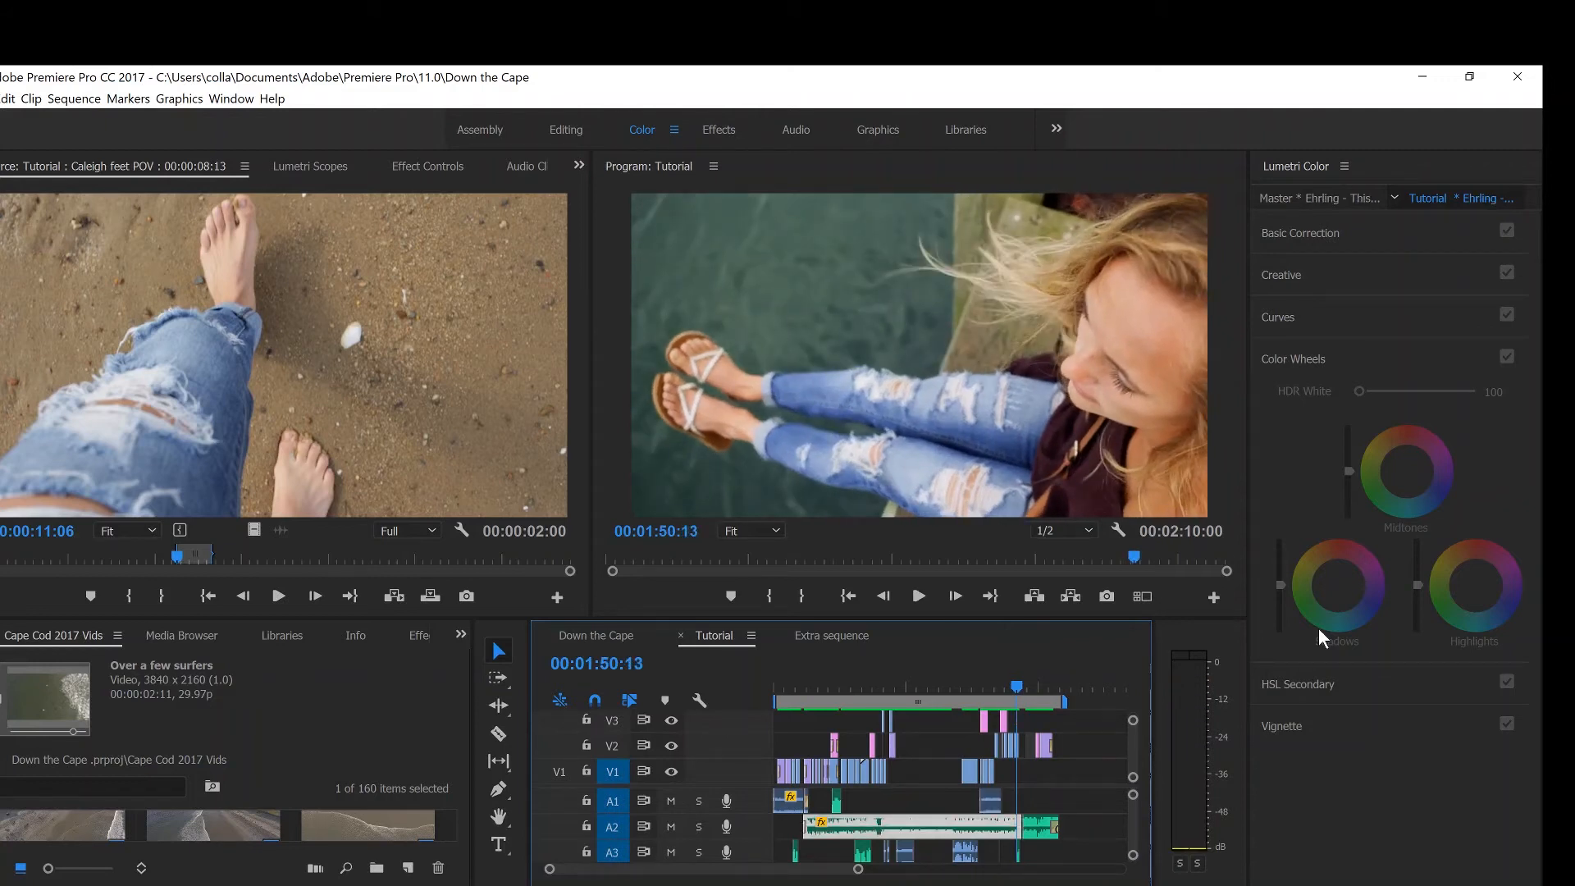
pyautogui.click(931, 686)
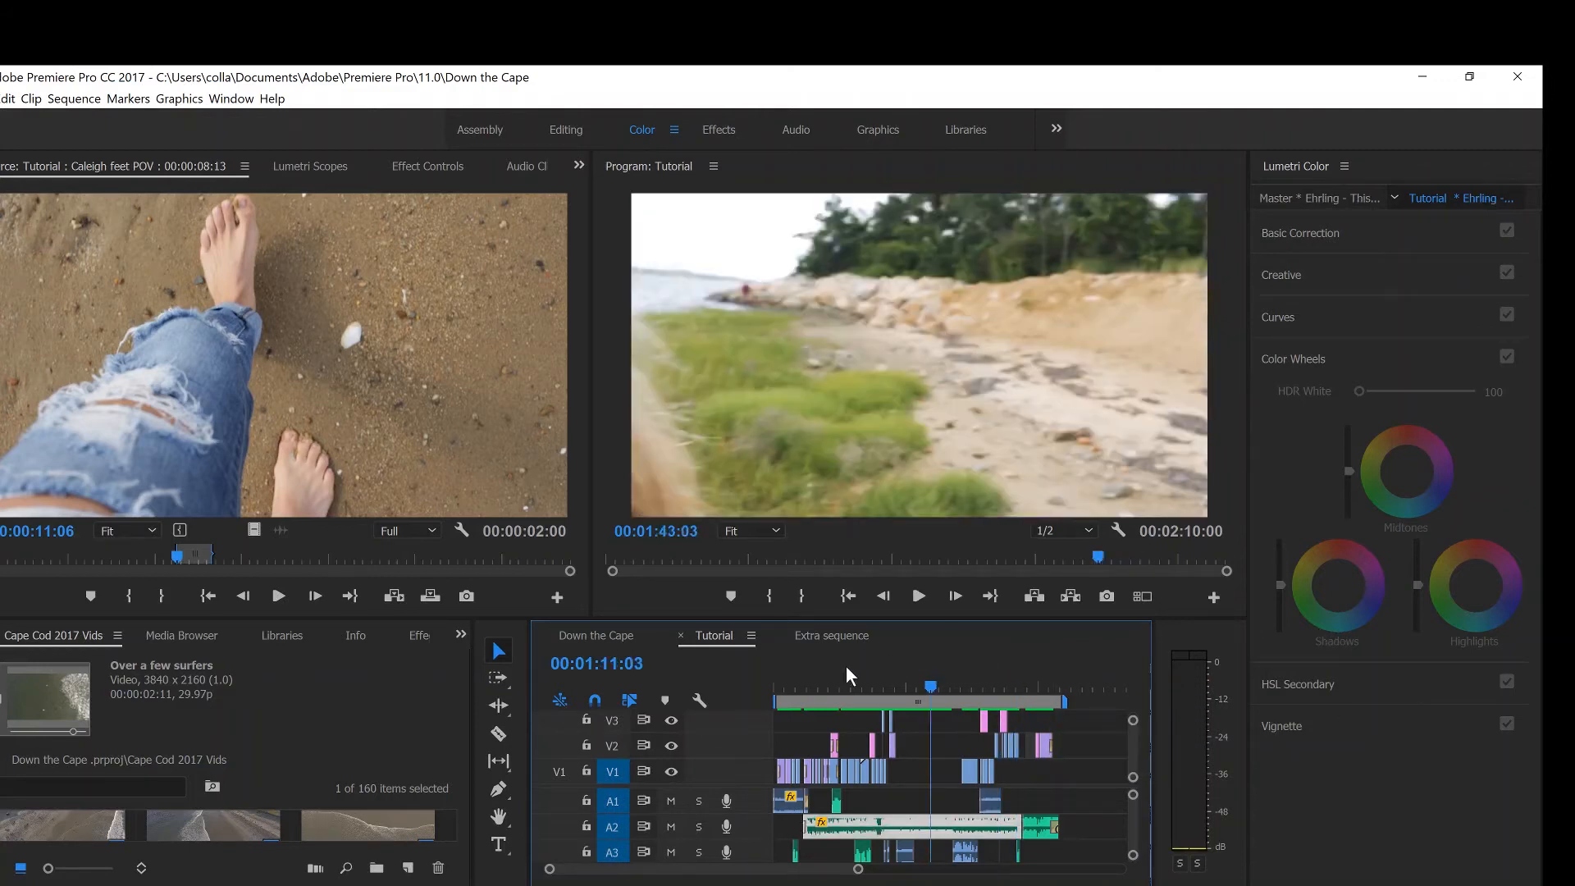
pyautogui.click(798, 672)
pyautogui.click(810, 672)
pyautogui.moveTo(818, 673); pyautogui.dragTo(868, 668)
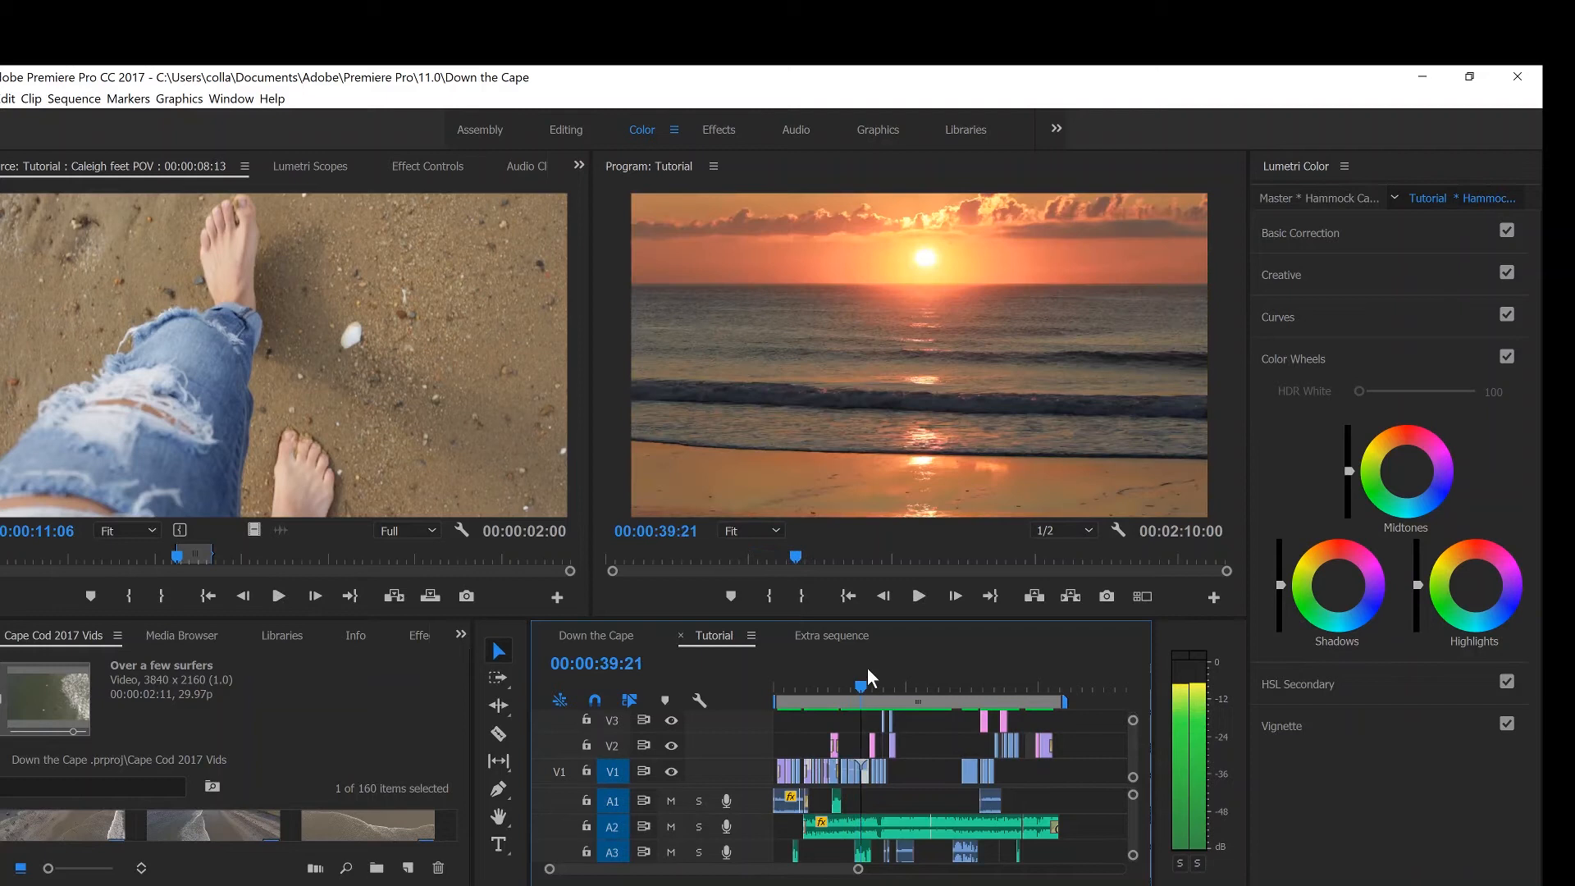
pyautogui.press('=')
pyautogui.press('=')
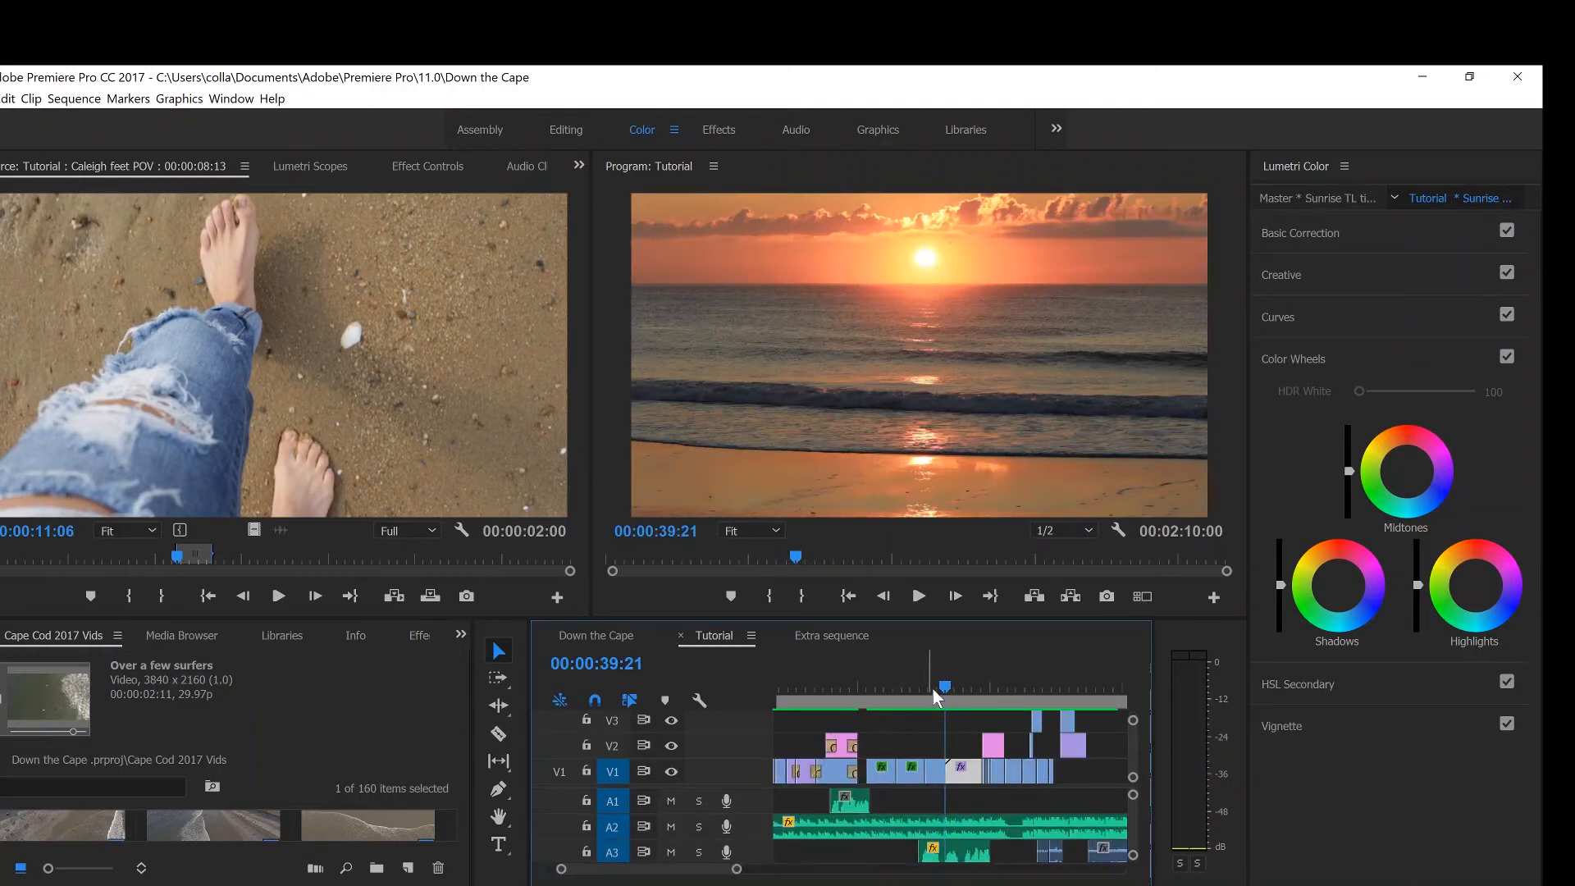
# - Play from 00:00:41:22 in the sunrise clip up to the grilling and sparkler shots at 00:00:50:07
pyautogui.click(963, 678)
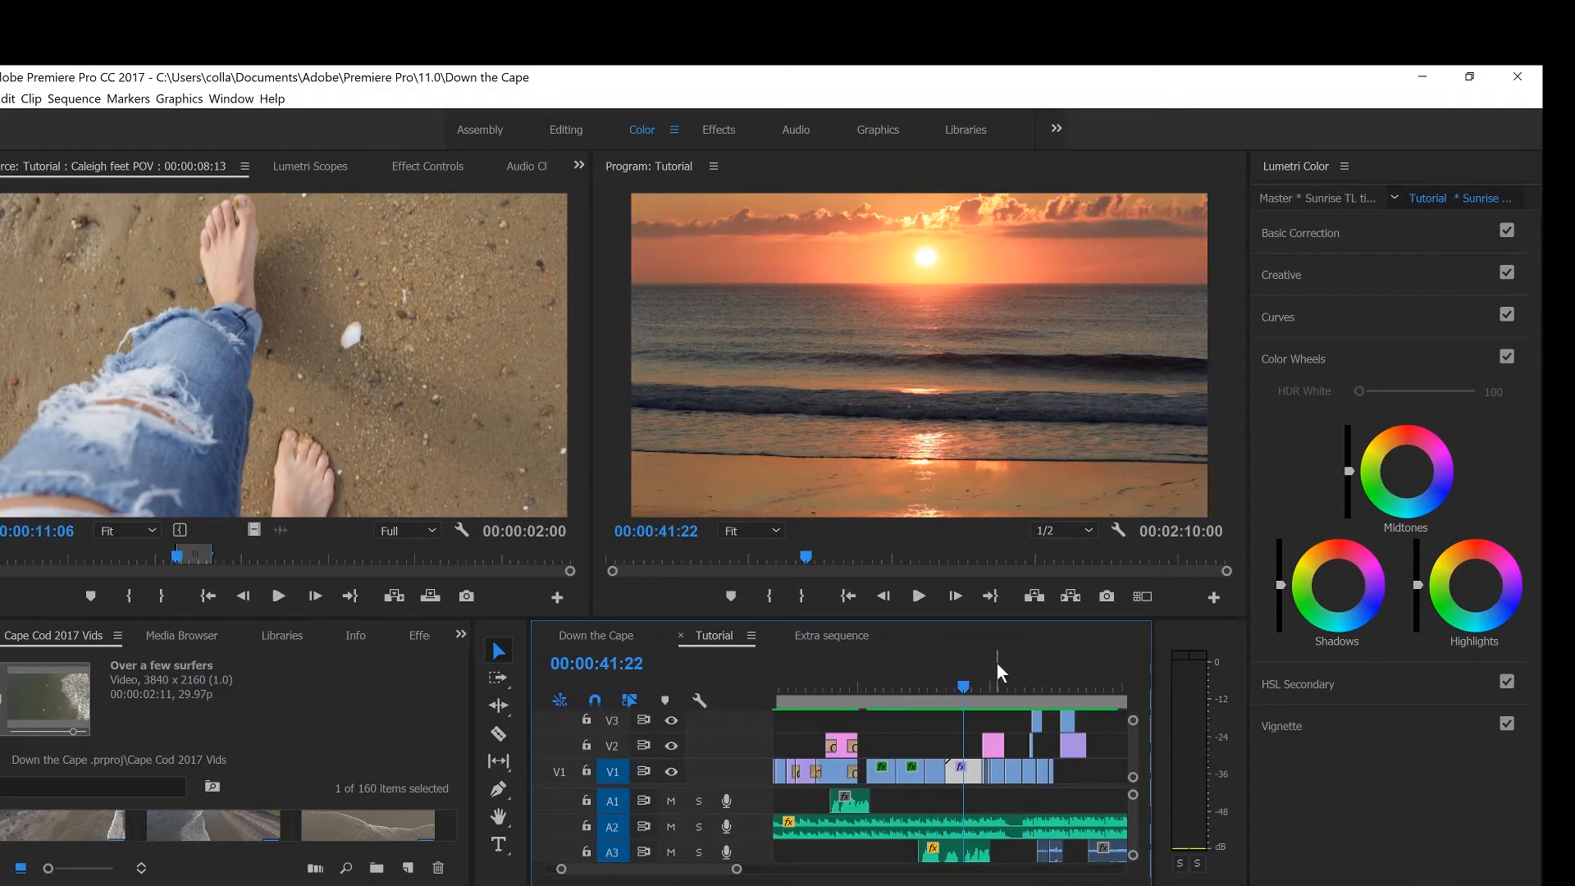
pyautogui.press('space')
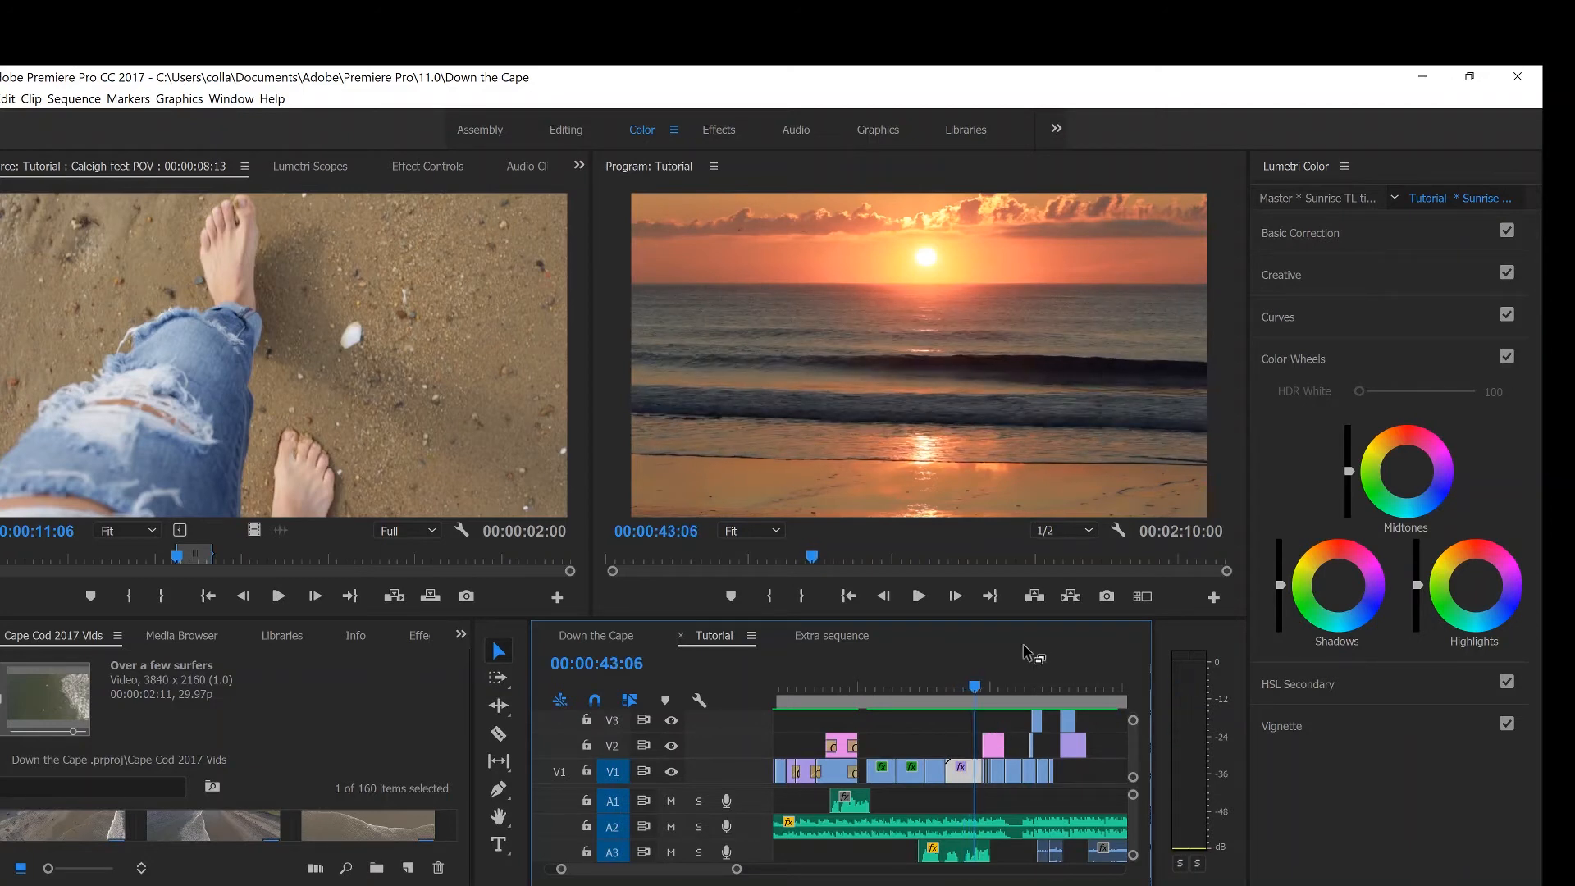
pyautogui.press('space')
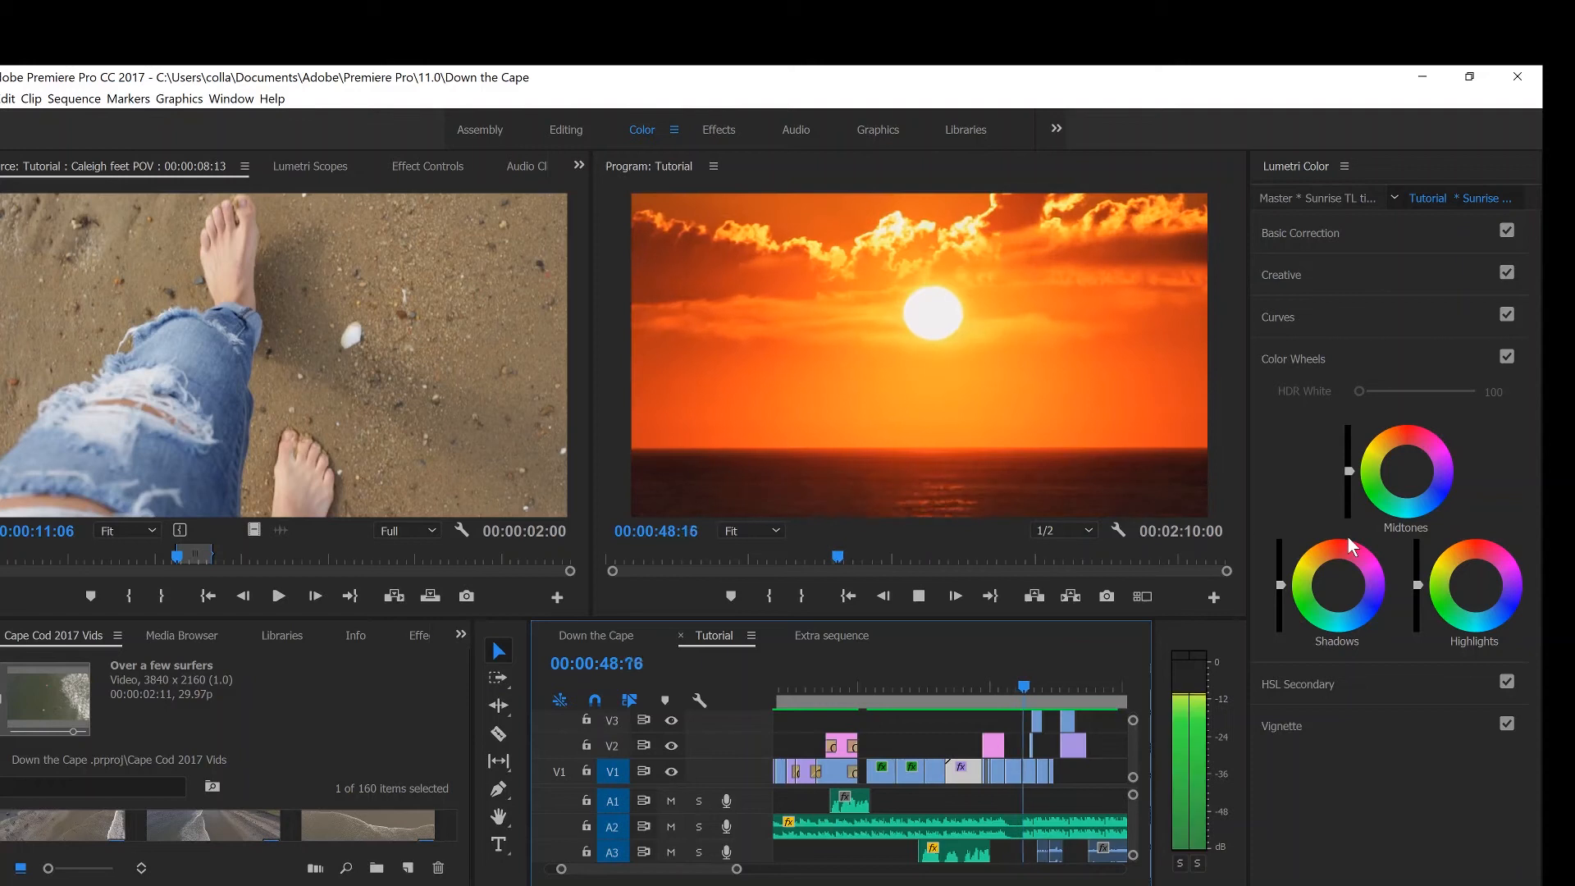
pyautogui.press('space')
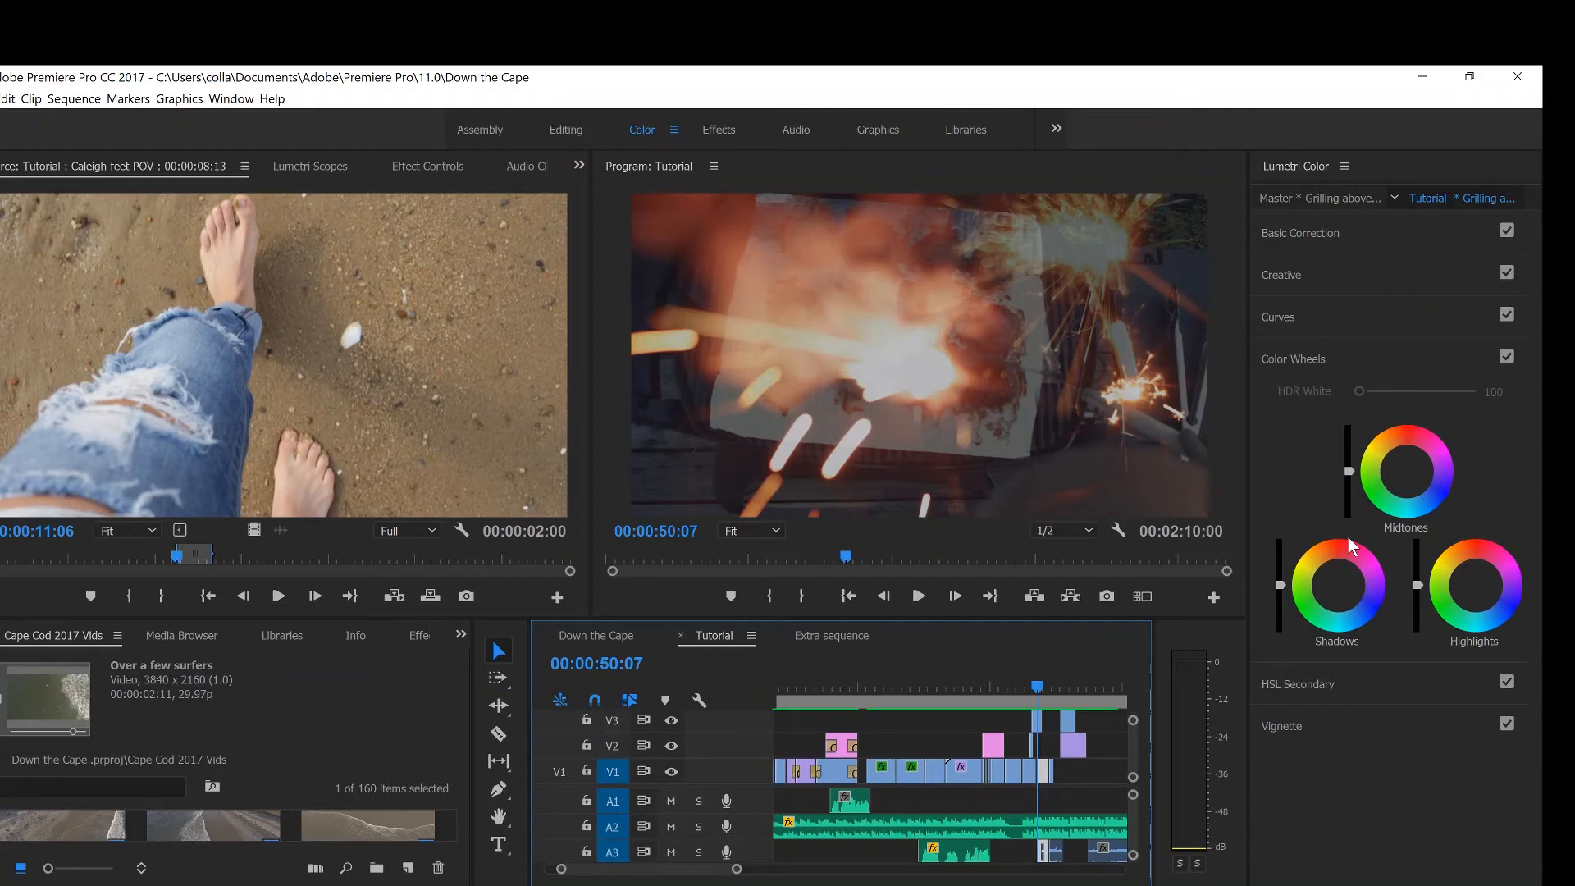
# - Continue playing through the overlaid beach clips to the aerial shoreline shot at 00:00:59:17
pyautogui.press('space')
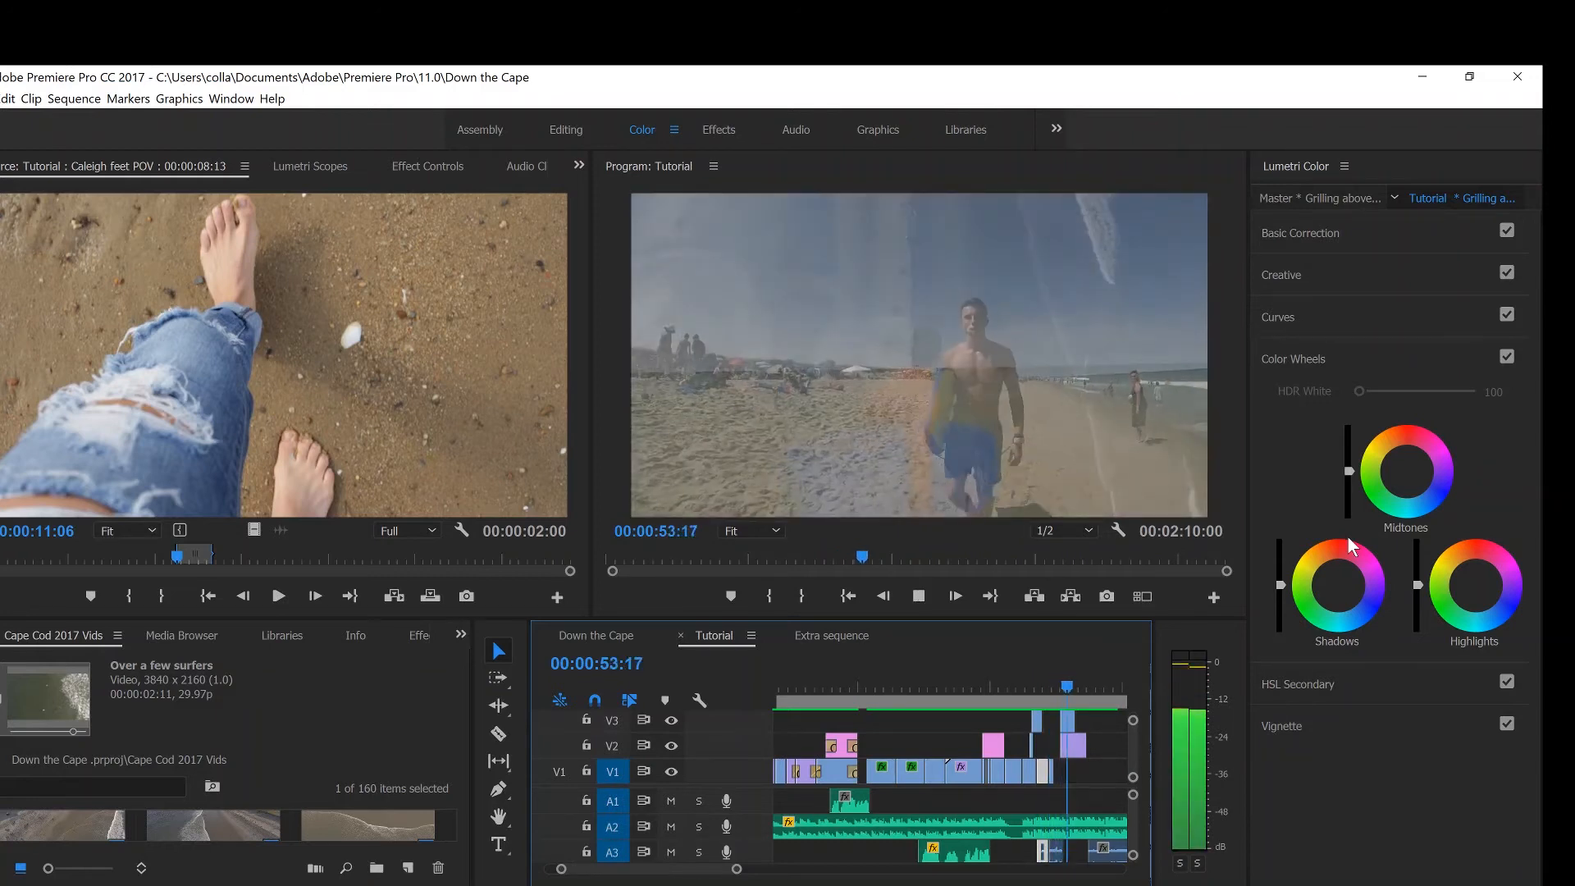
pyautogui.press('space')
pyautogui.press('space')
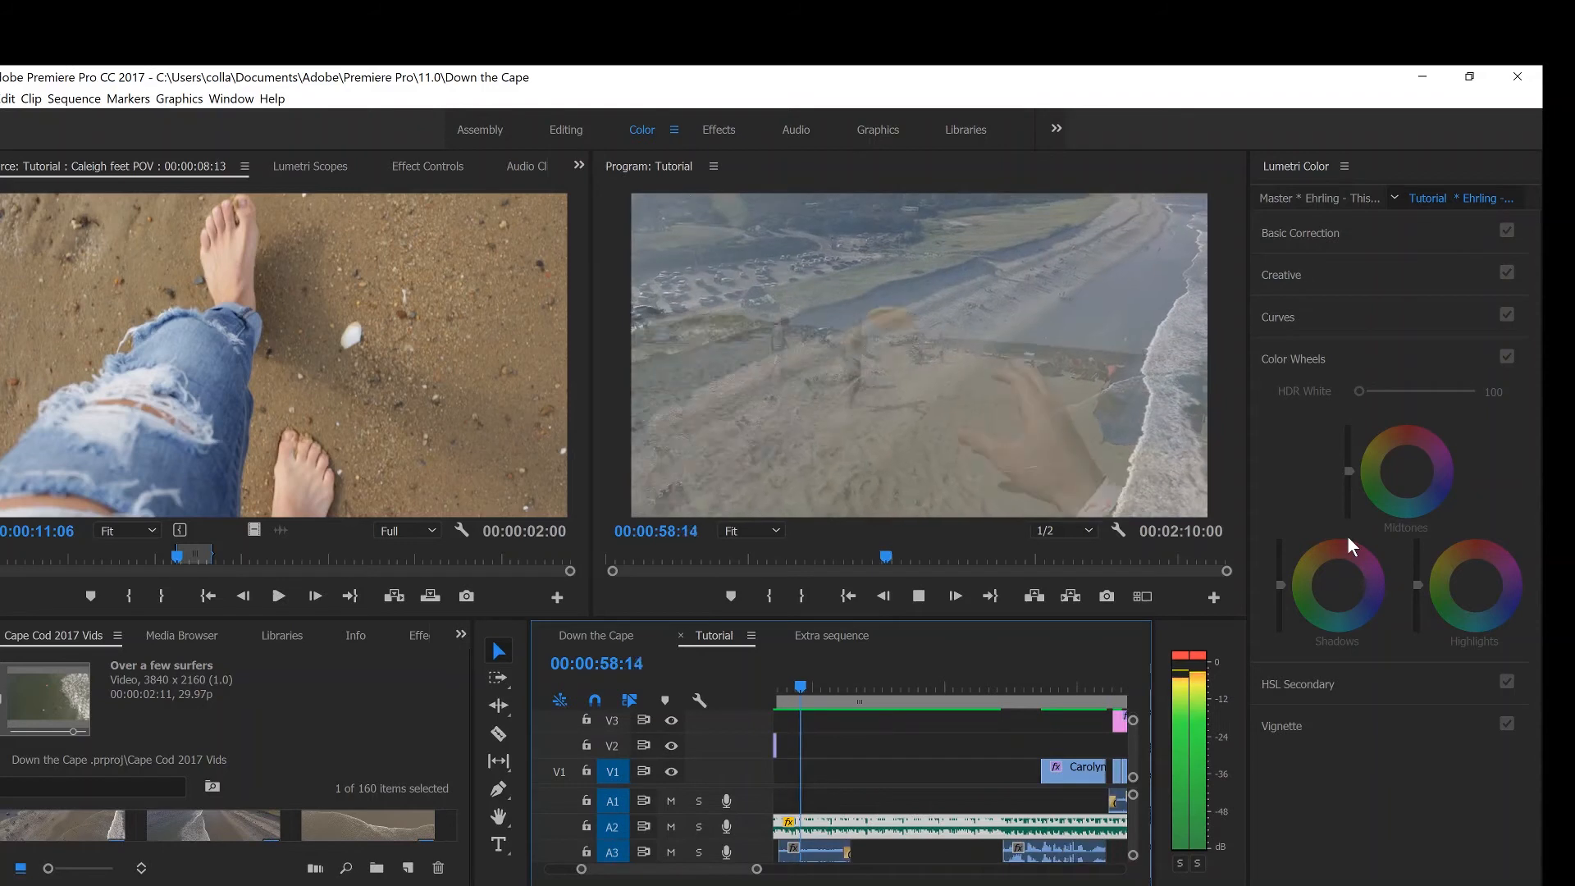
pyautogui.press('space')
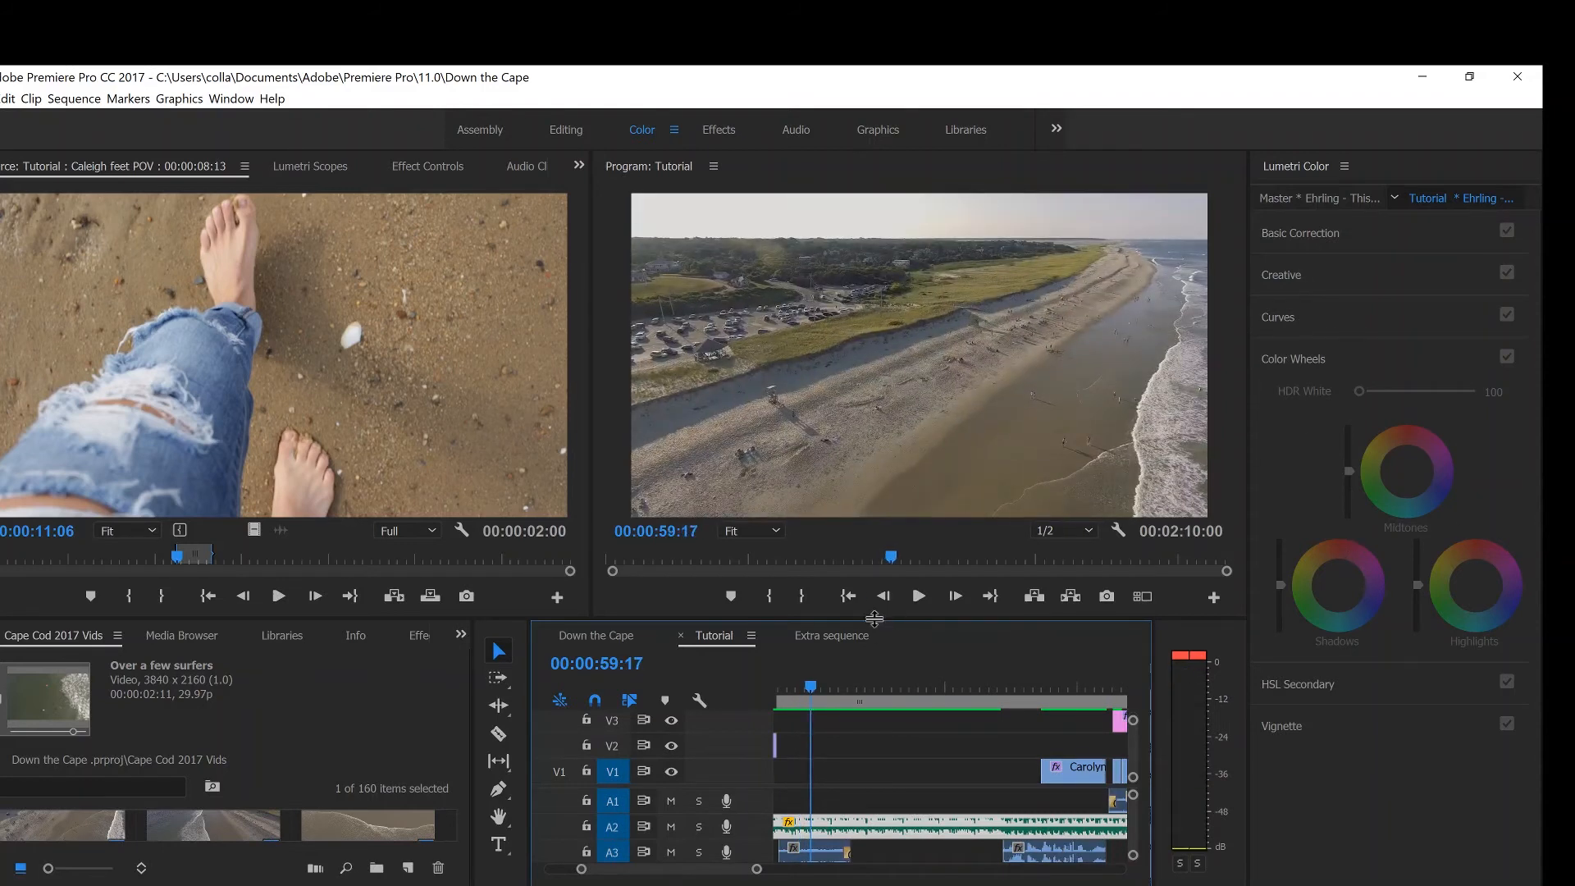
# - Enlarge the timeline area vertically so the stacked tracks up to V7 are shown
pyautogui.moveTo(878, 620); pyautogui.dragTo(860, 504)
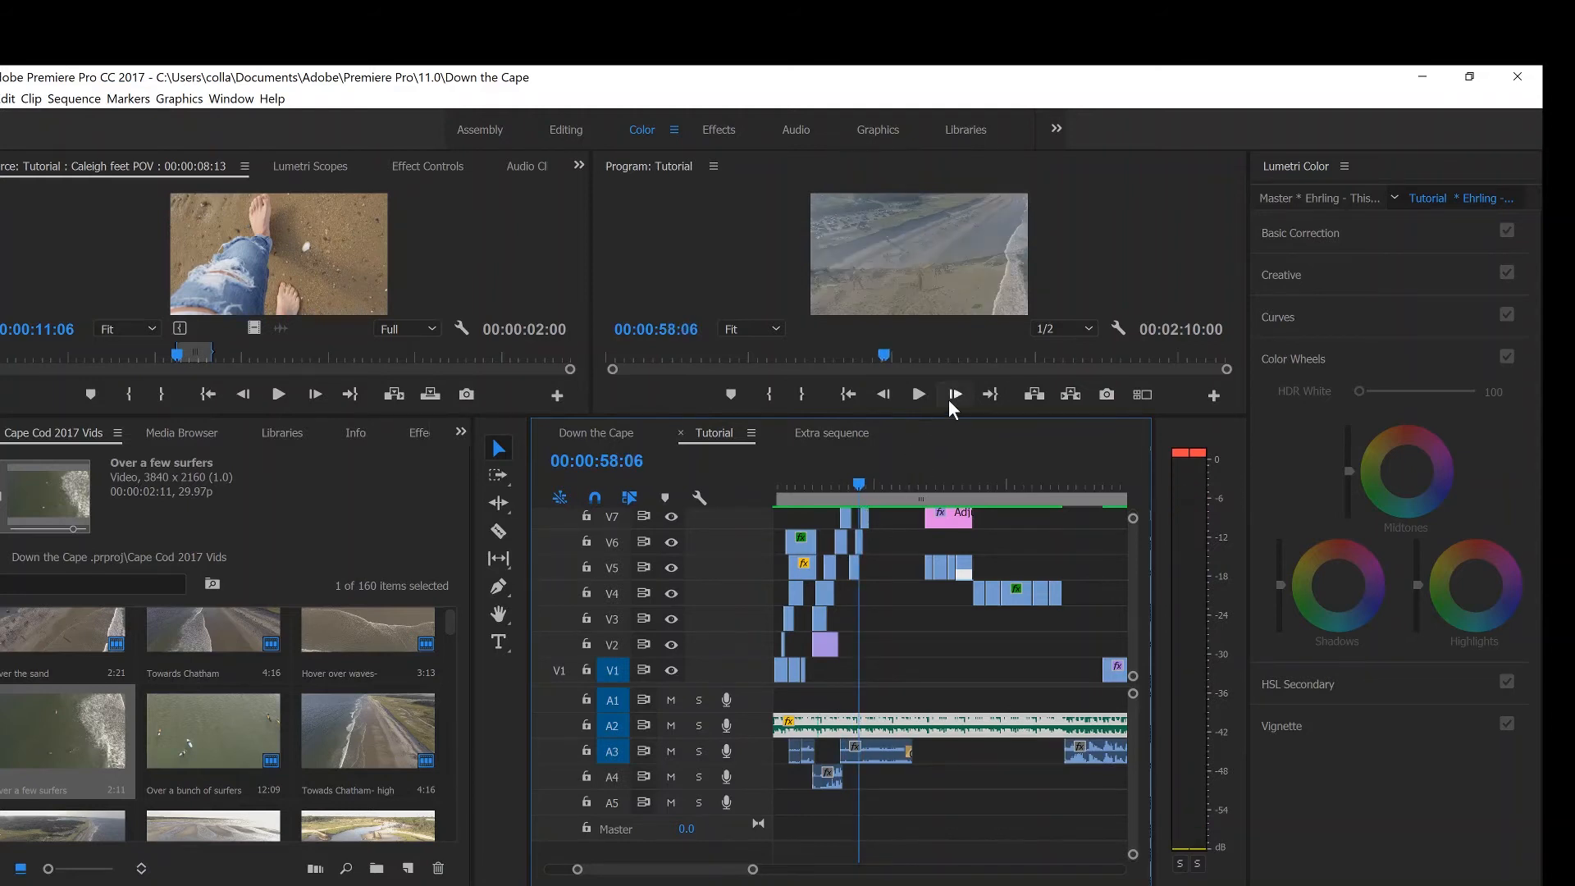
# - Move the playhead to the sparkler shot at 00:00:51:16 and shrink the timeline area so the preview monitors are larger
pyautogui.click(787, 484)
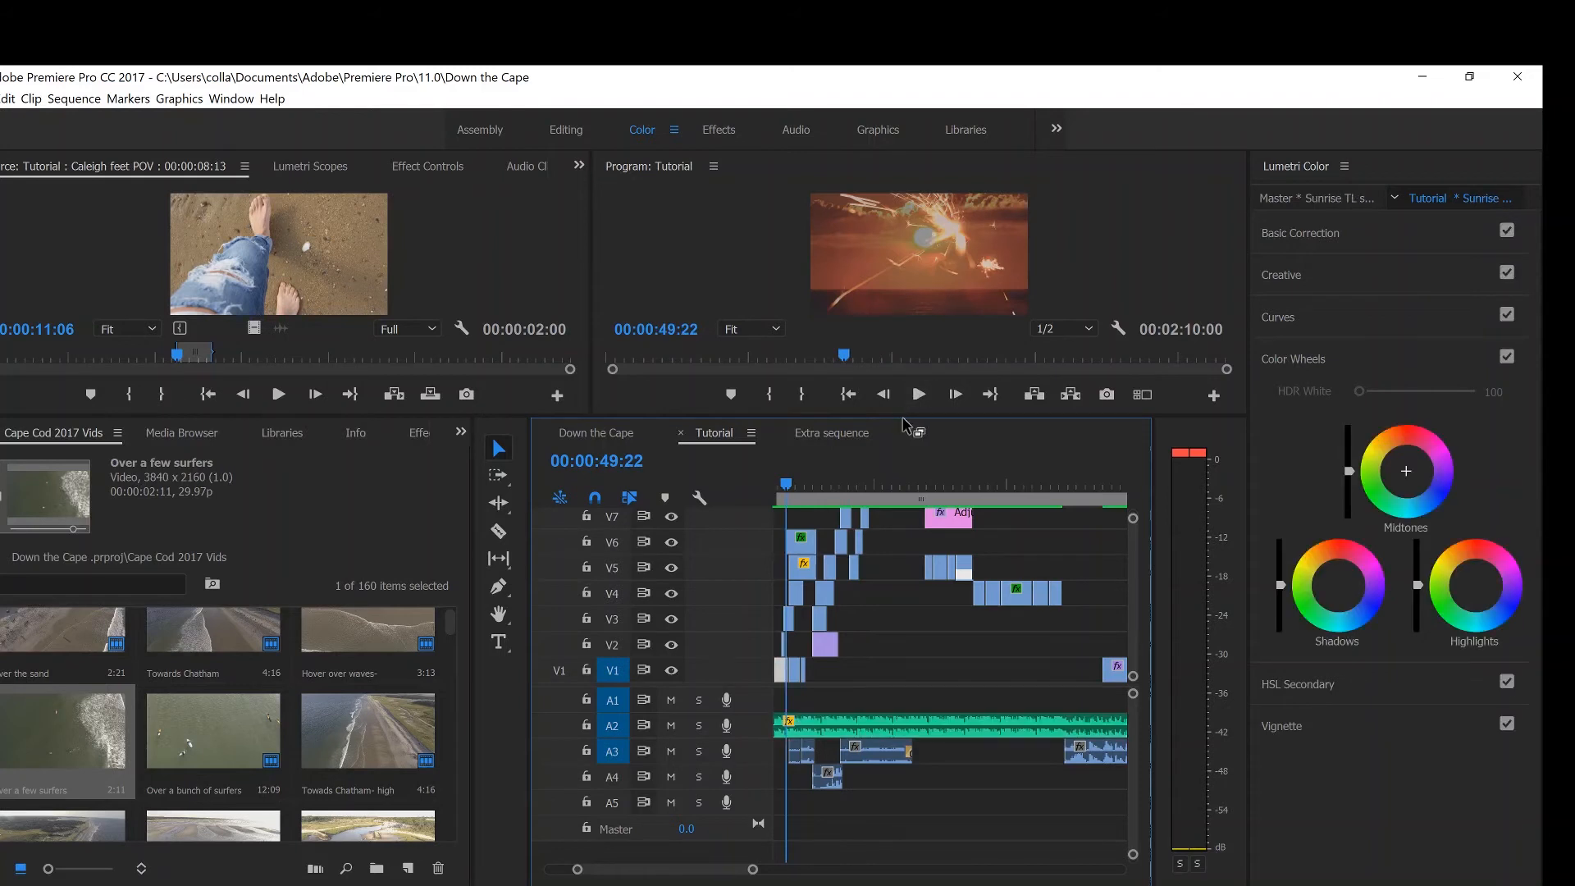
pyautogui.click(802, 472)
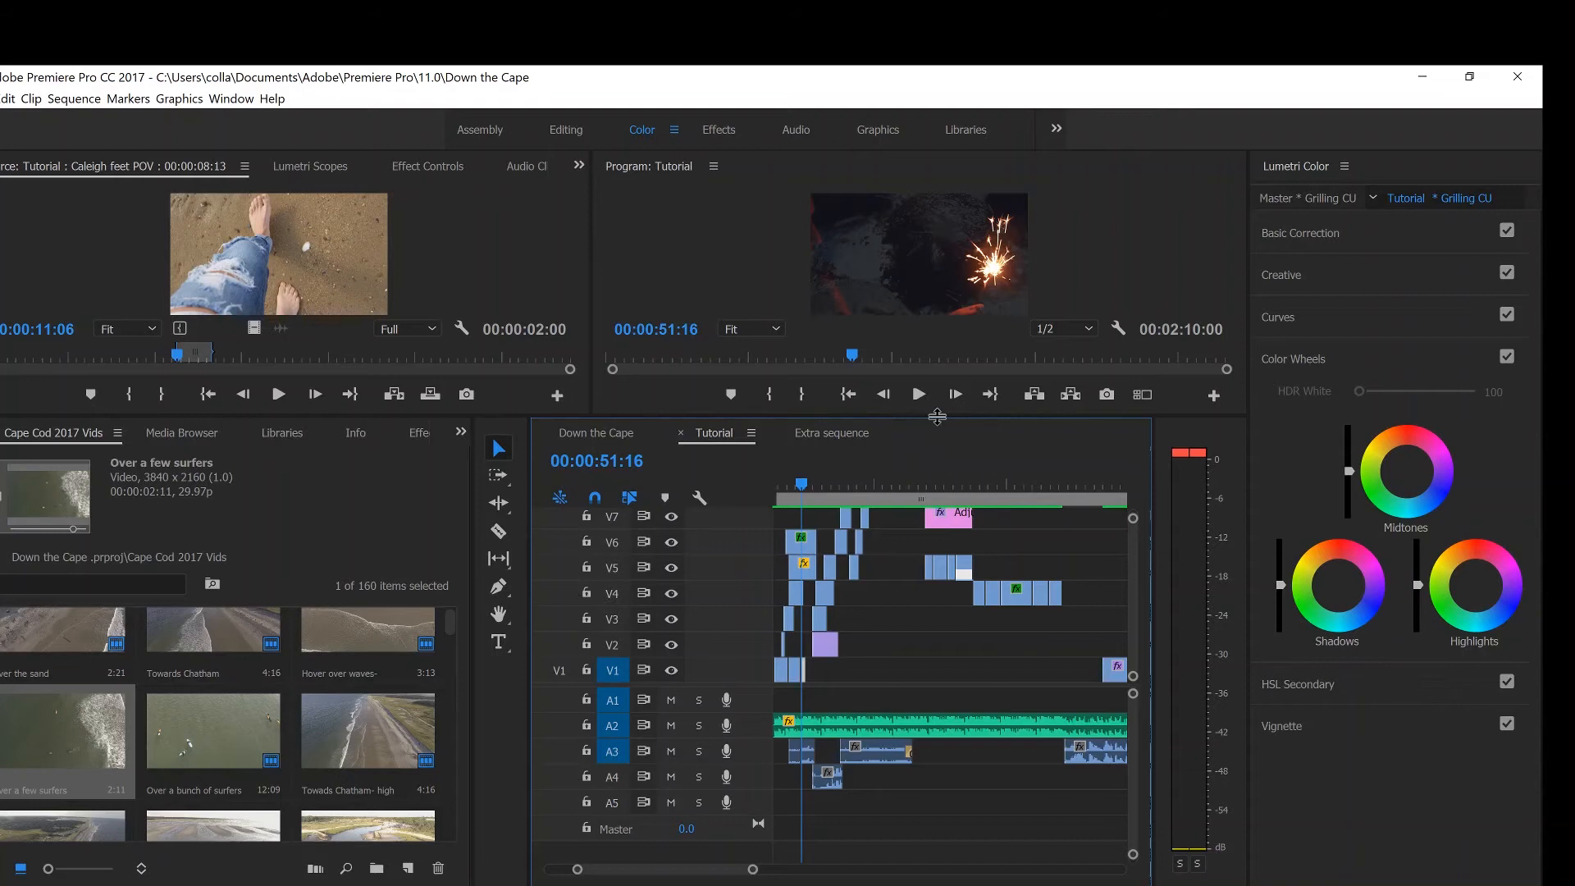
pyautogui.moveTo(944, 418); pyautogui.dragTo(852, 629)
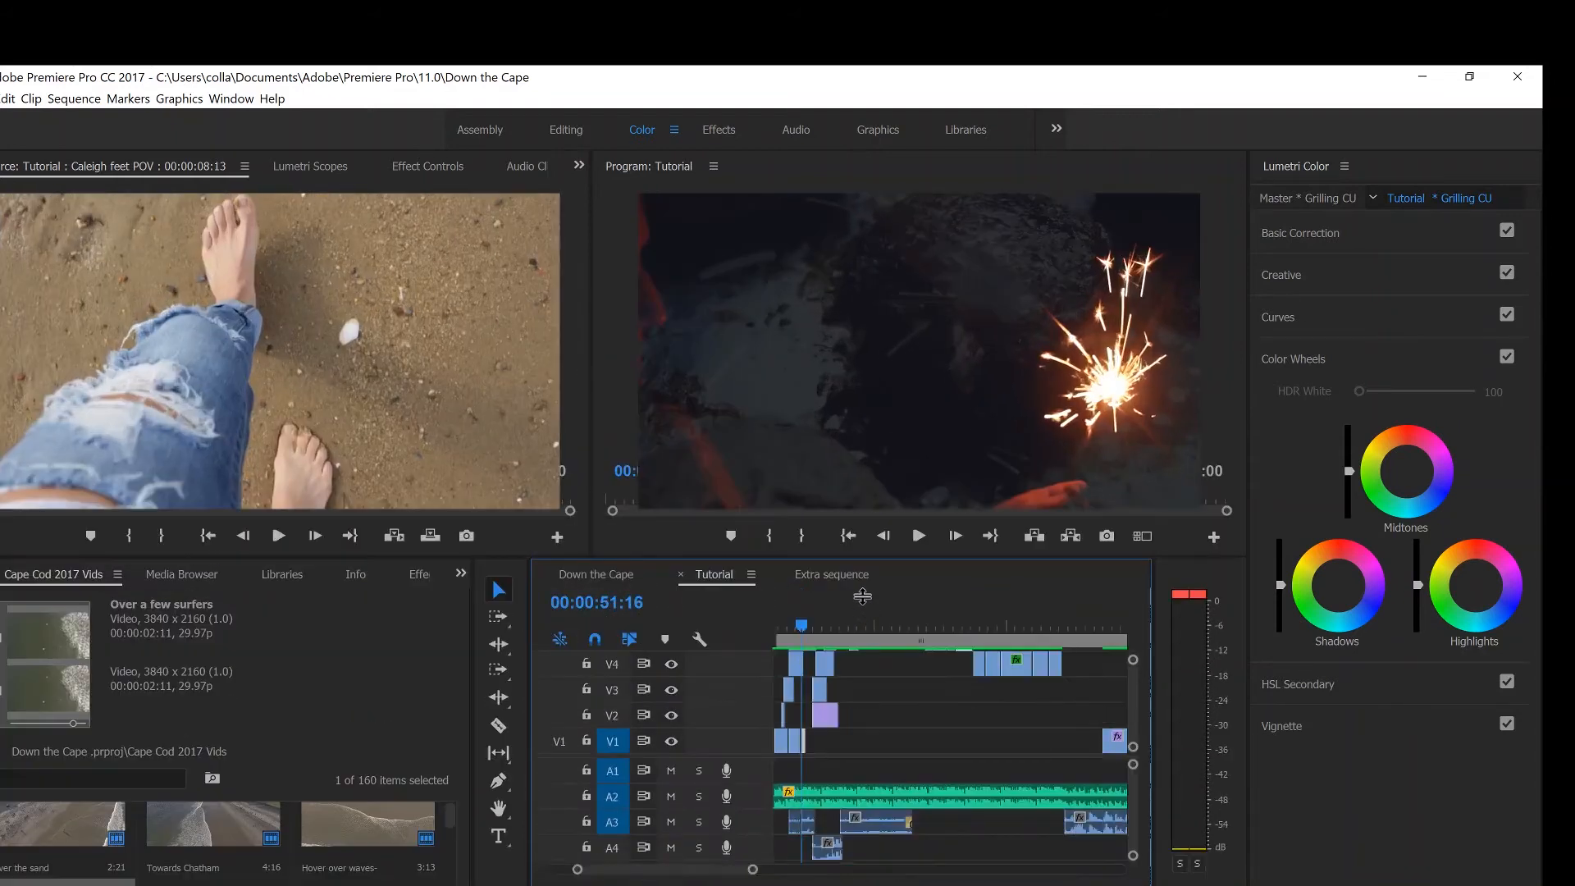
# - Scrub from the grilling section past the aerial shoreline shot to the barefoot beach clip at 00:01:44:19
pyautogui.moveTo(801, 659); pyautogui.dragTo(862, 656)
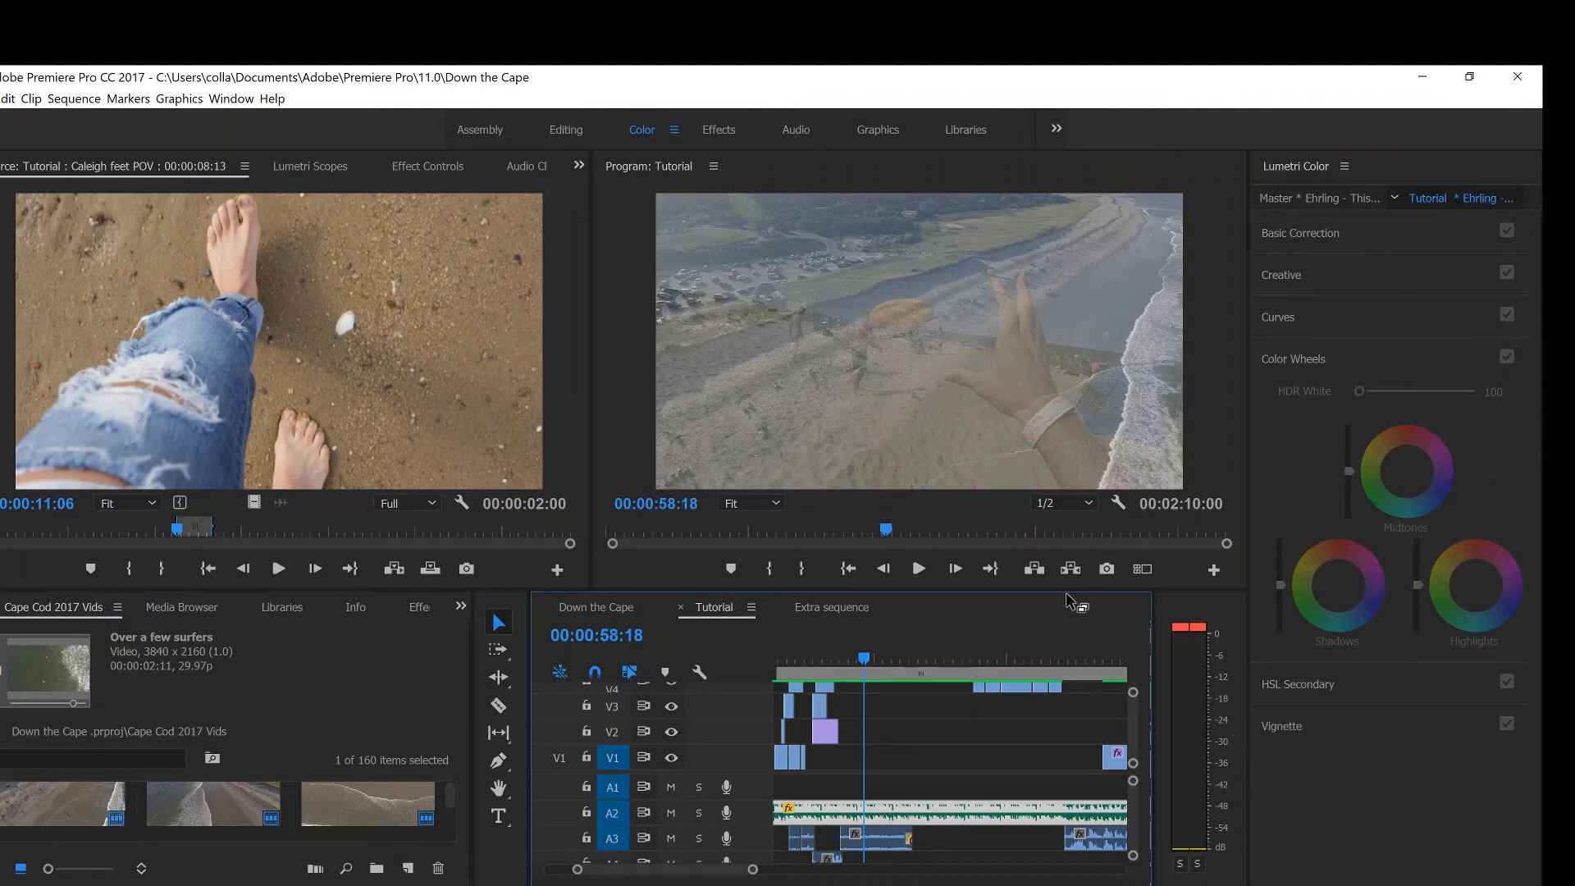
pyautogui.moveTo(873, 655); pyautogui.dragTo(1072, 625)
pyautogui.press('-')
pyautogui.moveTo(1000, 658)
pyautogui.mouseDown()
pyautogui.moveTo(1048, 650)
pyautogui.moveTo(1007, 656)
pyautogui.mouseUp()
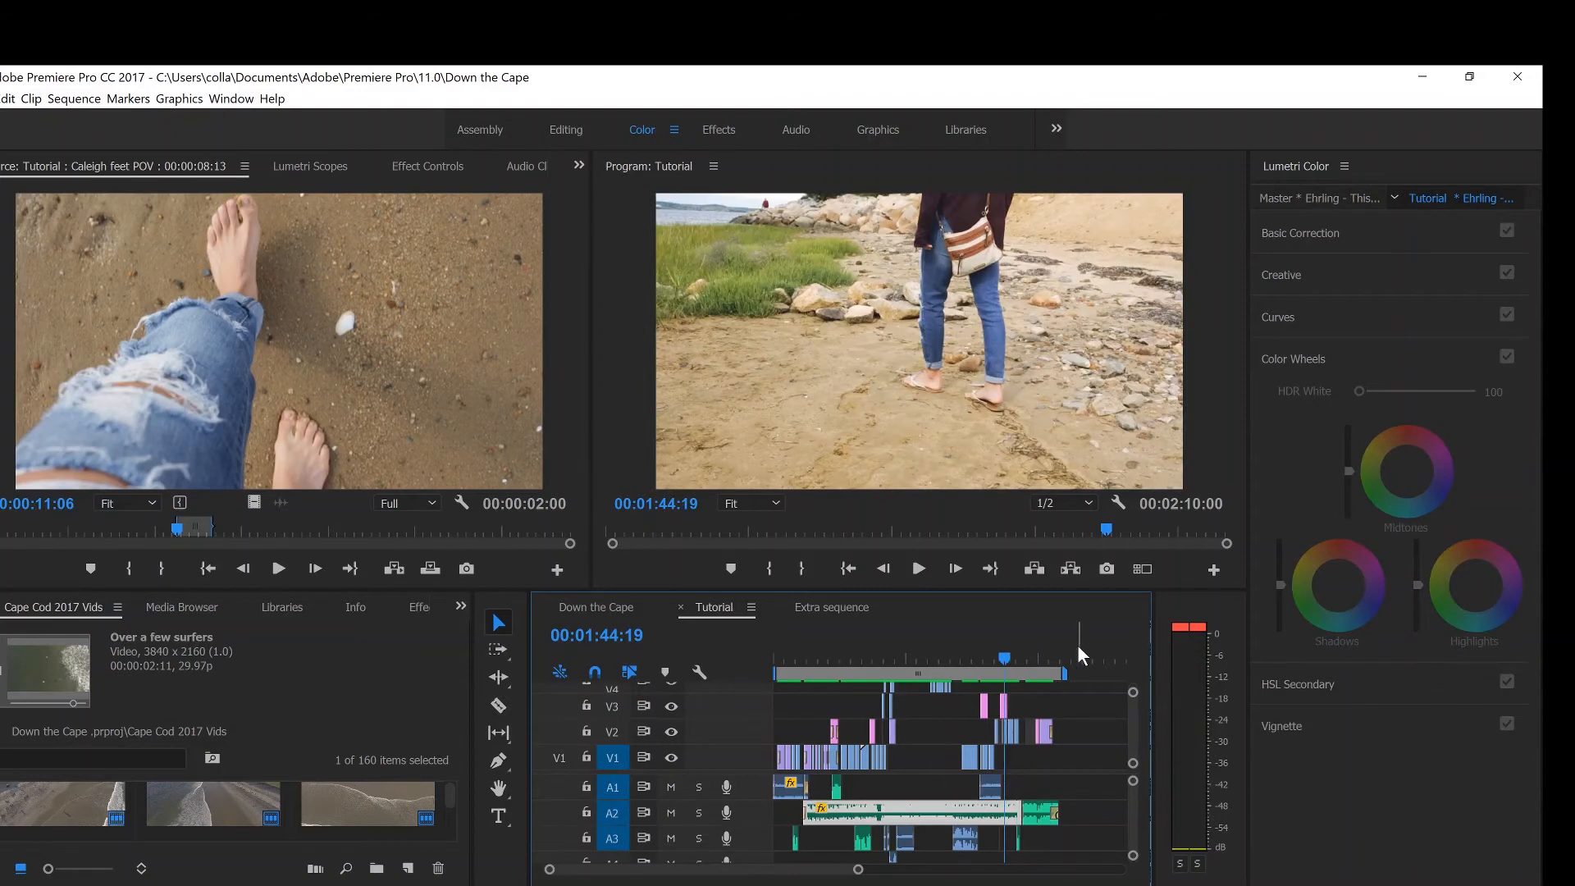
# - Play the dock shots up to 00:01:50:00 and jump to the following edit point at 00:01:52:04
pyautogui.press('space')
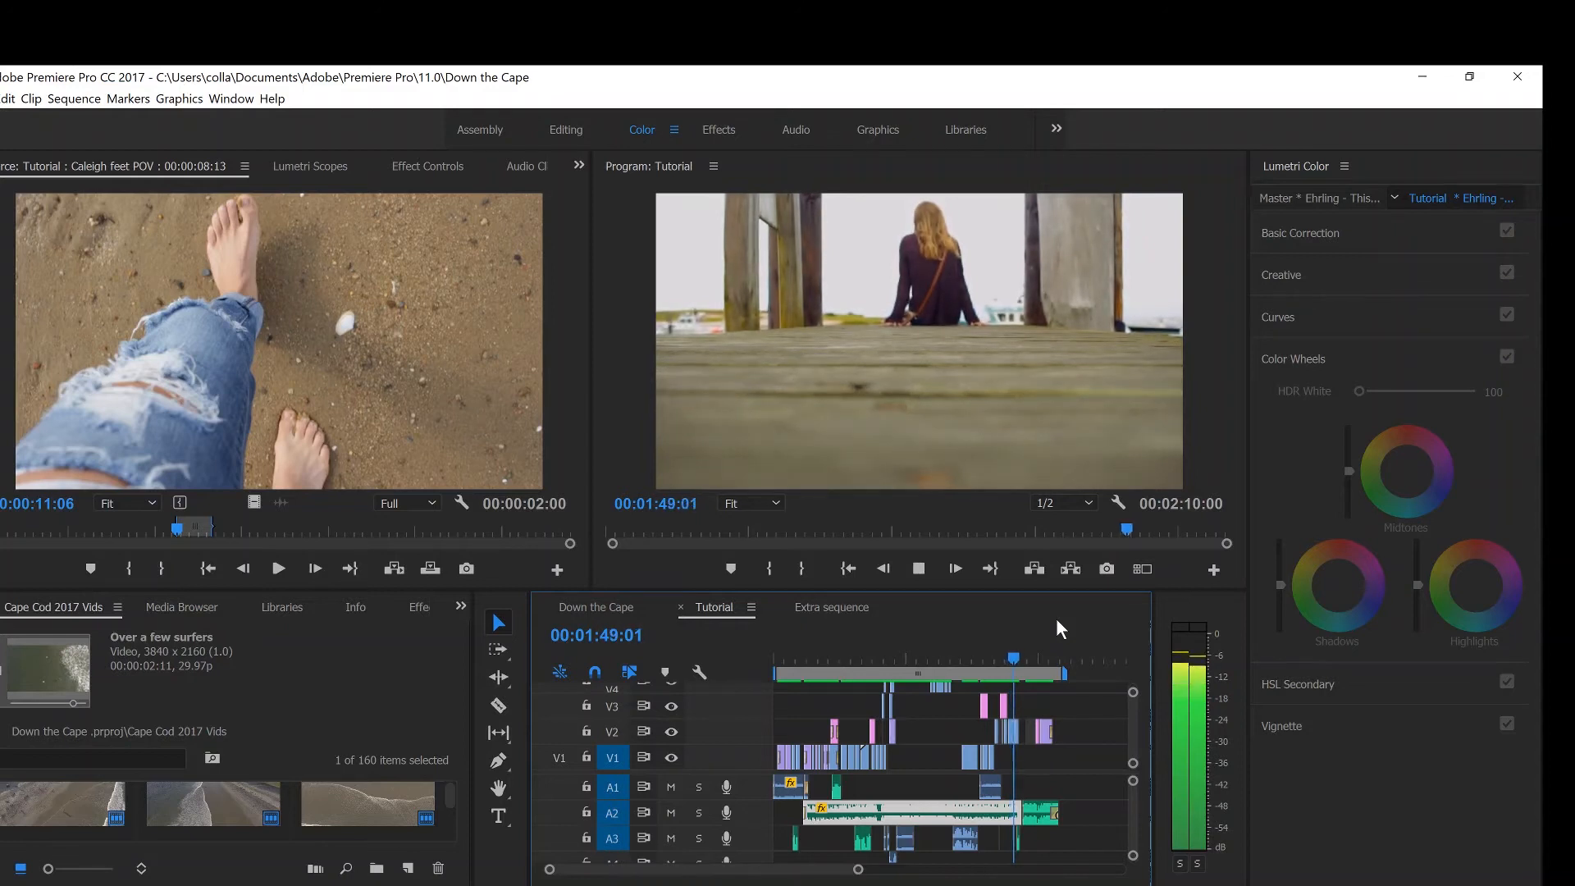
pyautogui.press('space')
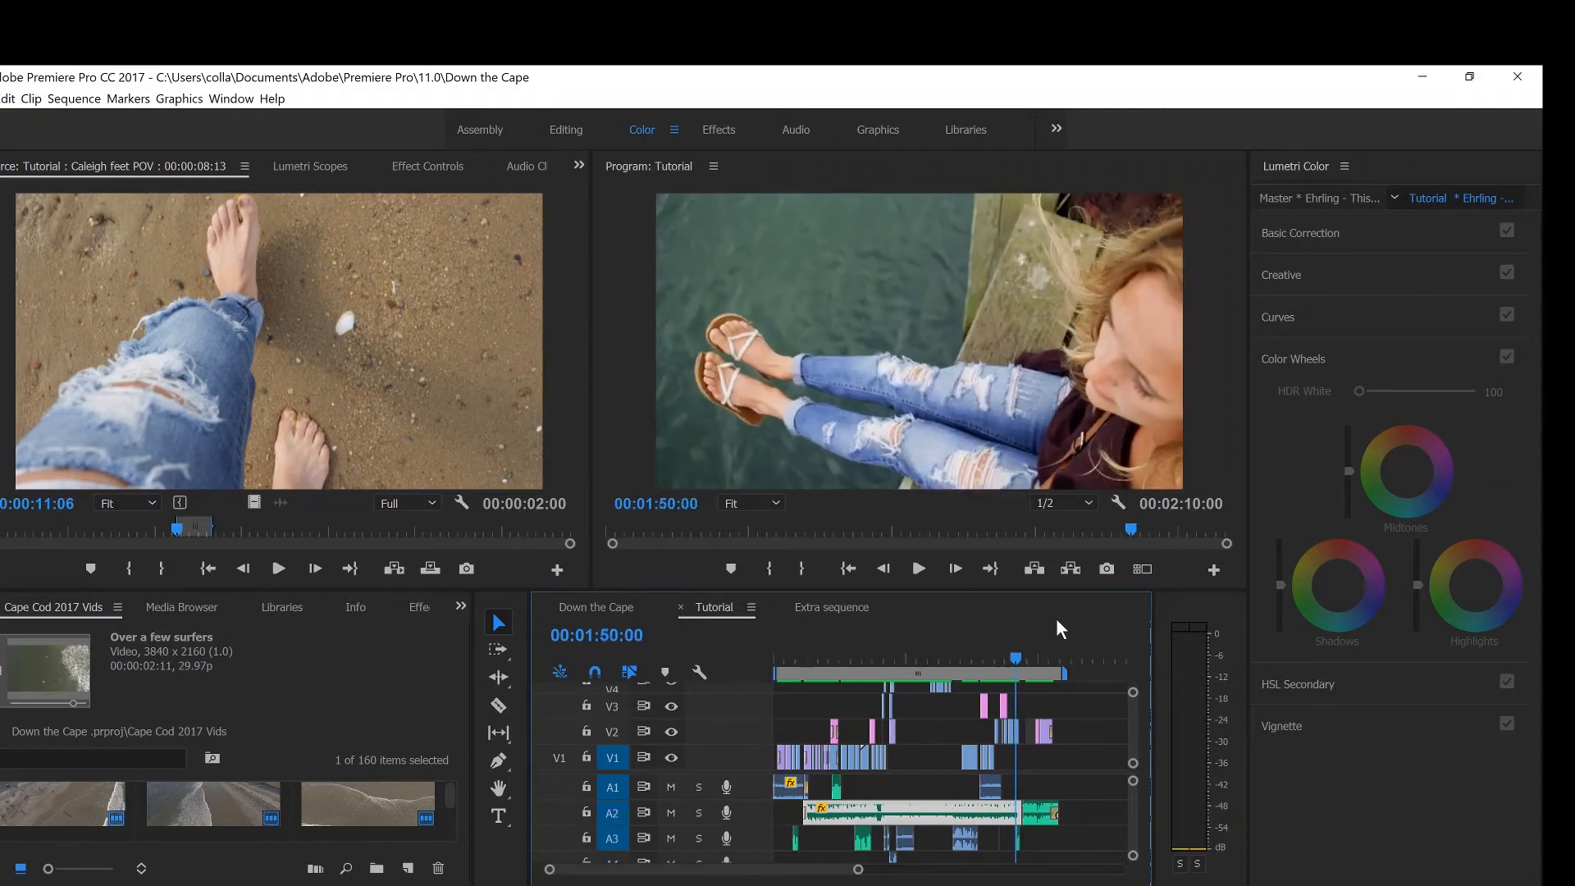
pyautogui.press('Down')
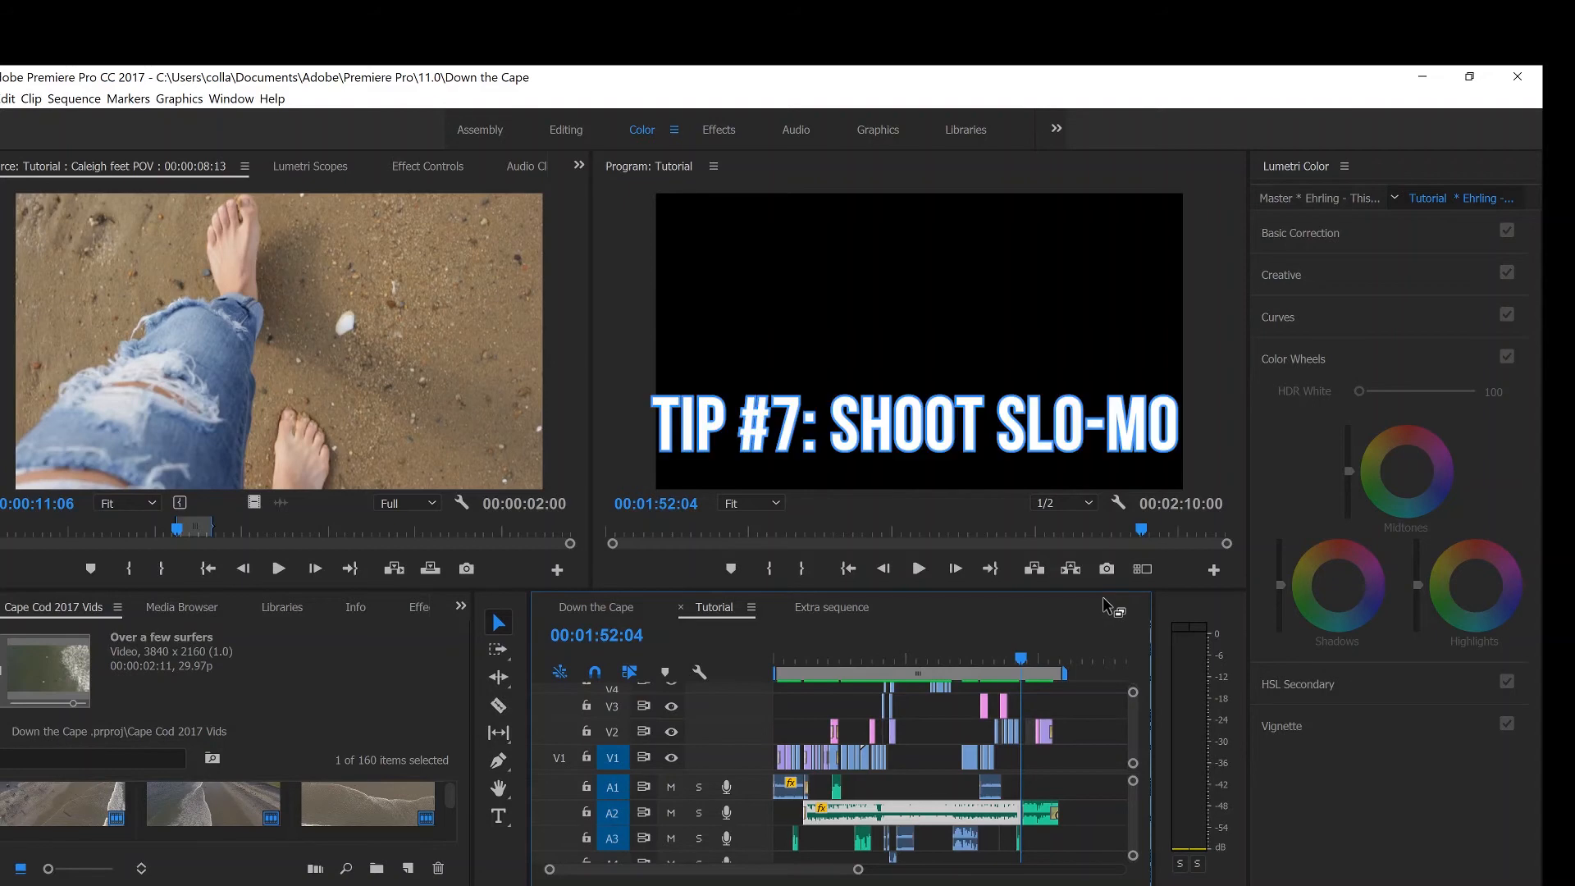
# - Scrub back to the dune path walking clip at 00:01:35:00 and play its slow-motion turn up to 00:01:37:16
pyautogui.moveTo(1022, 647); pyautogui.dragTo(987, 644)
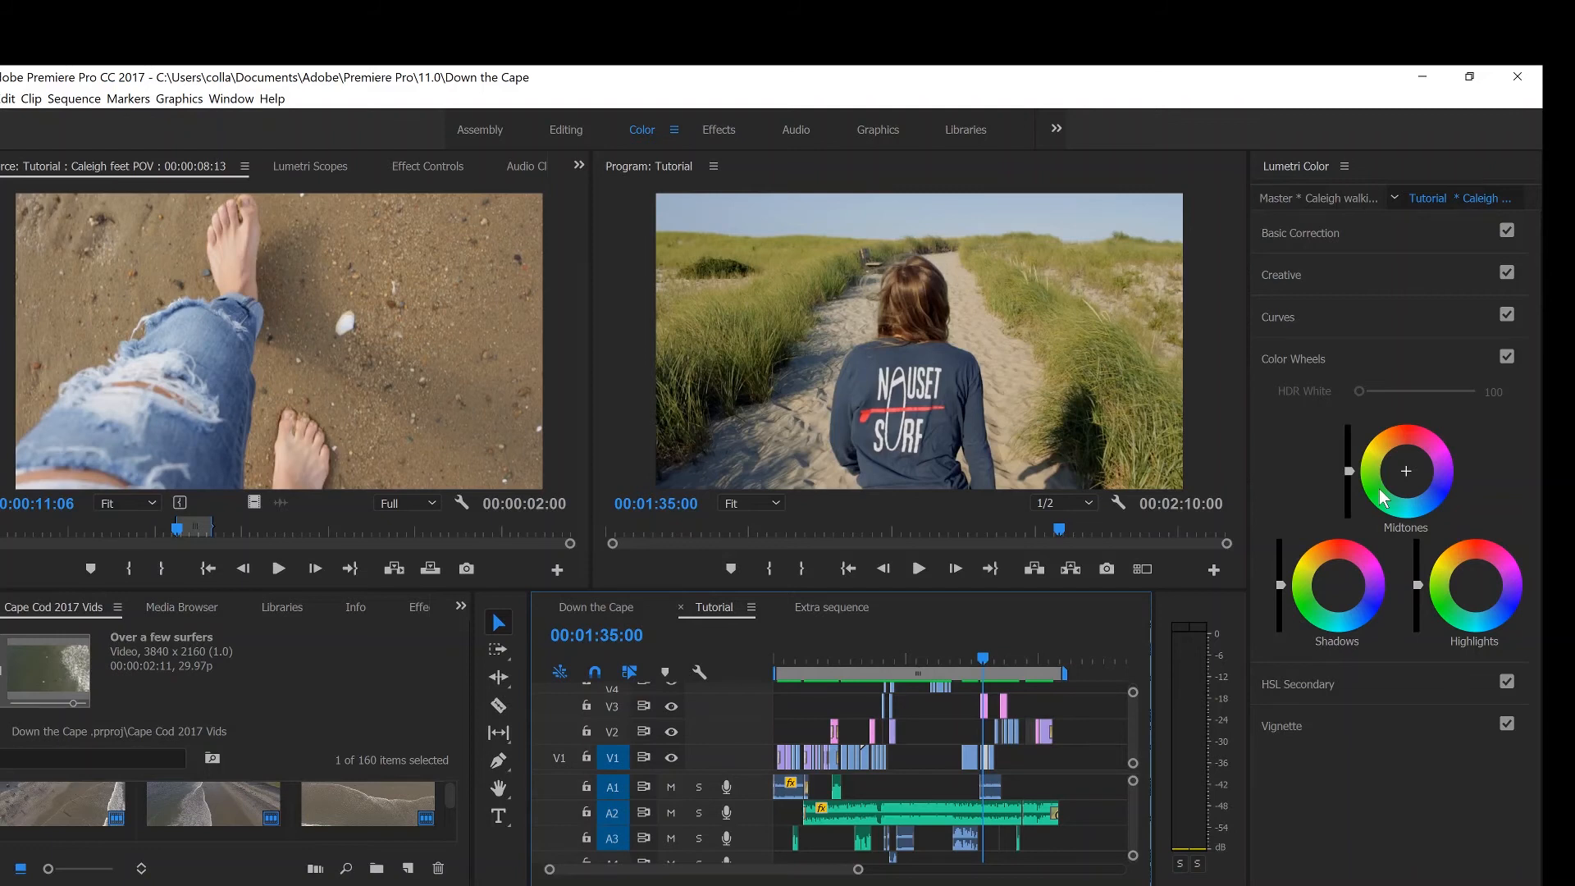
pyautogui.press('space')
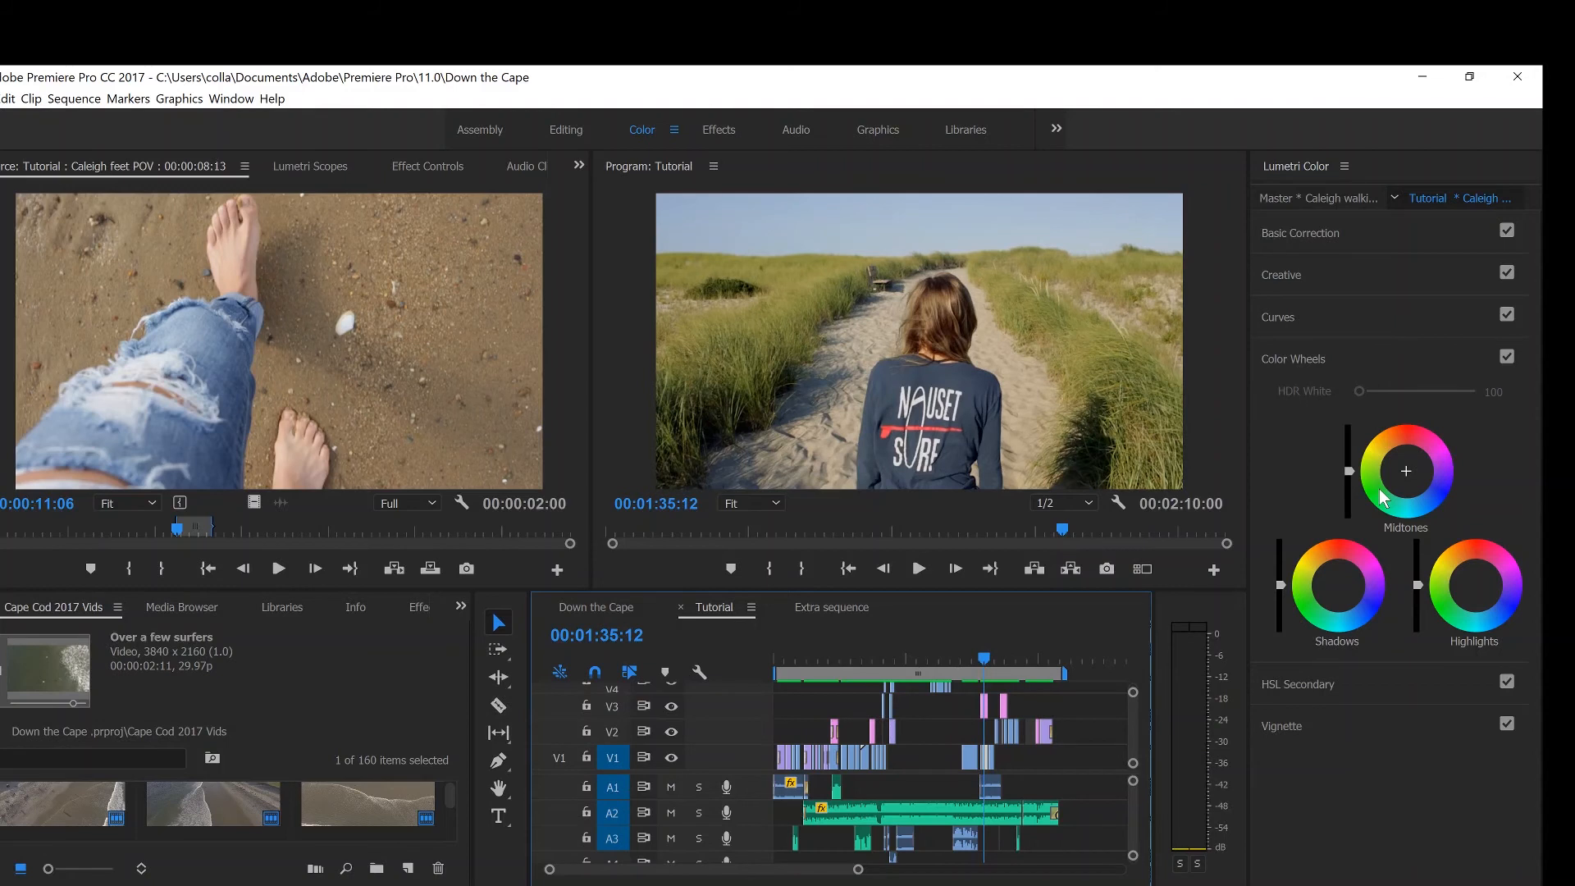
pyautogui.press('space')
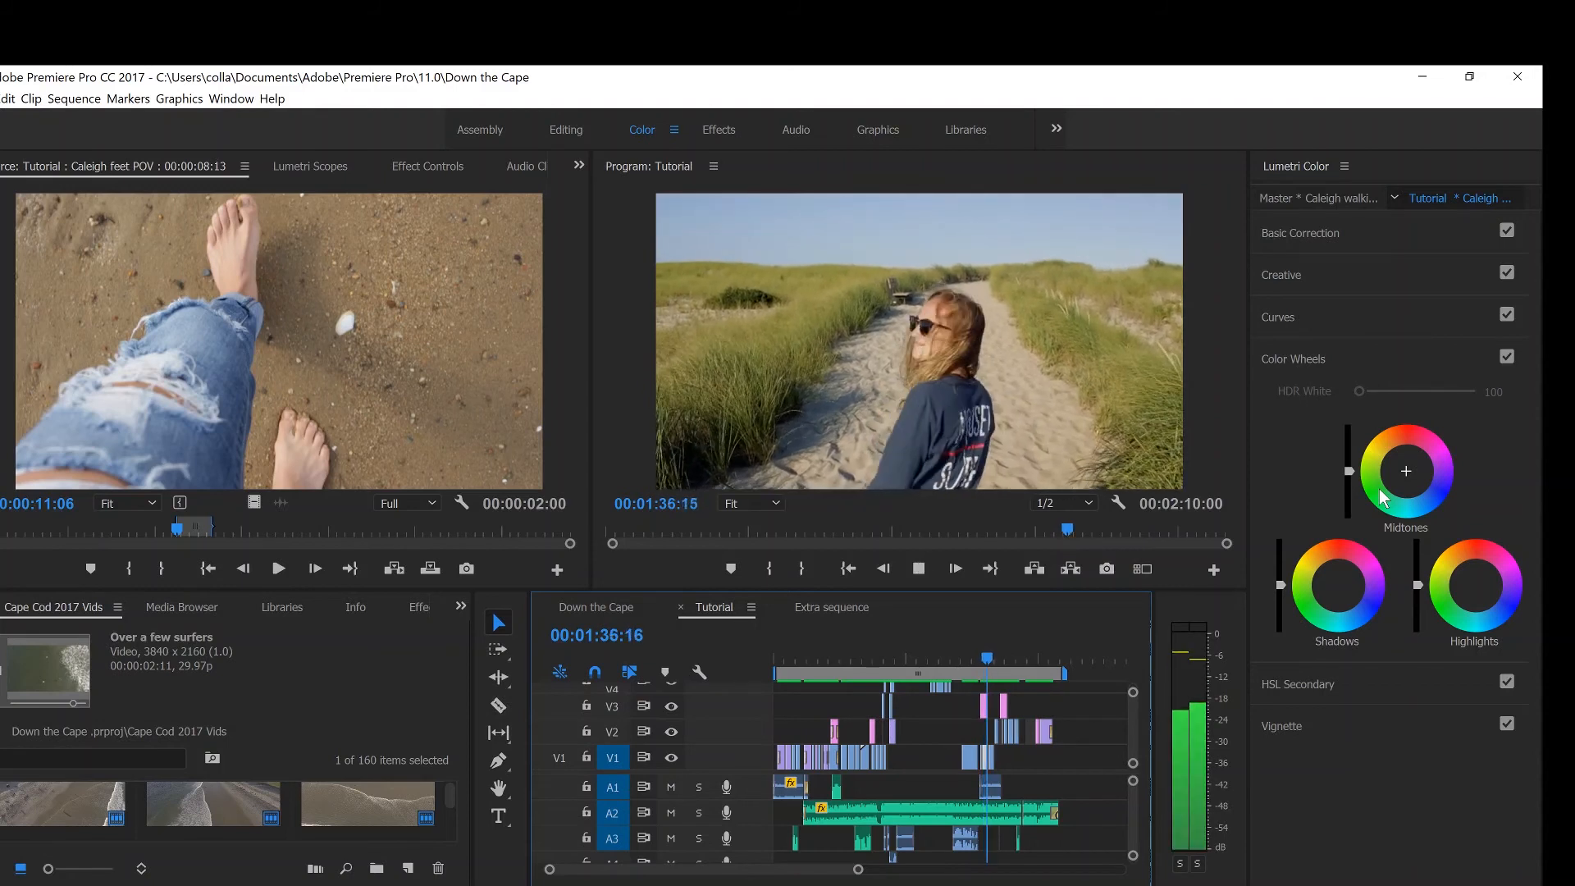
pyautogui.press('space')
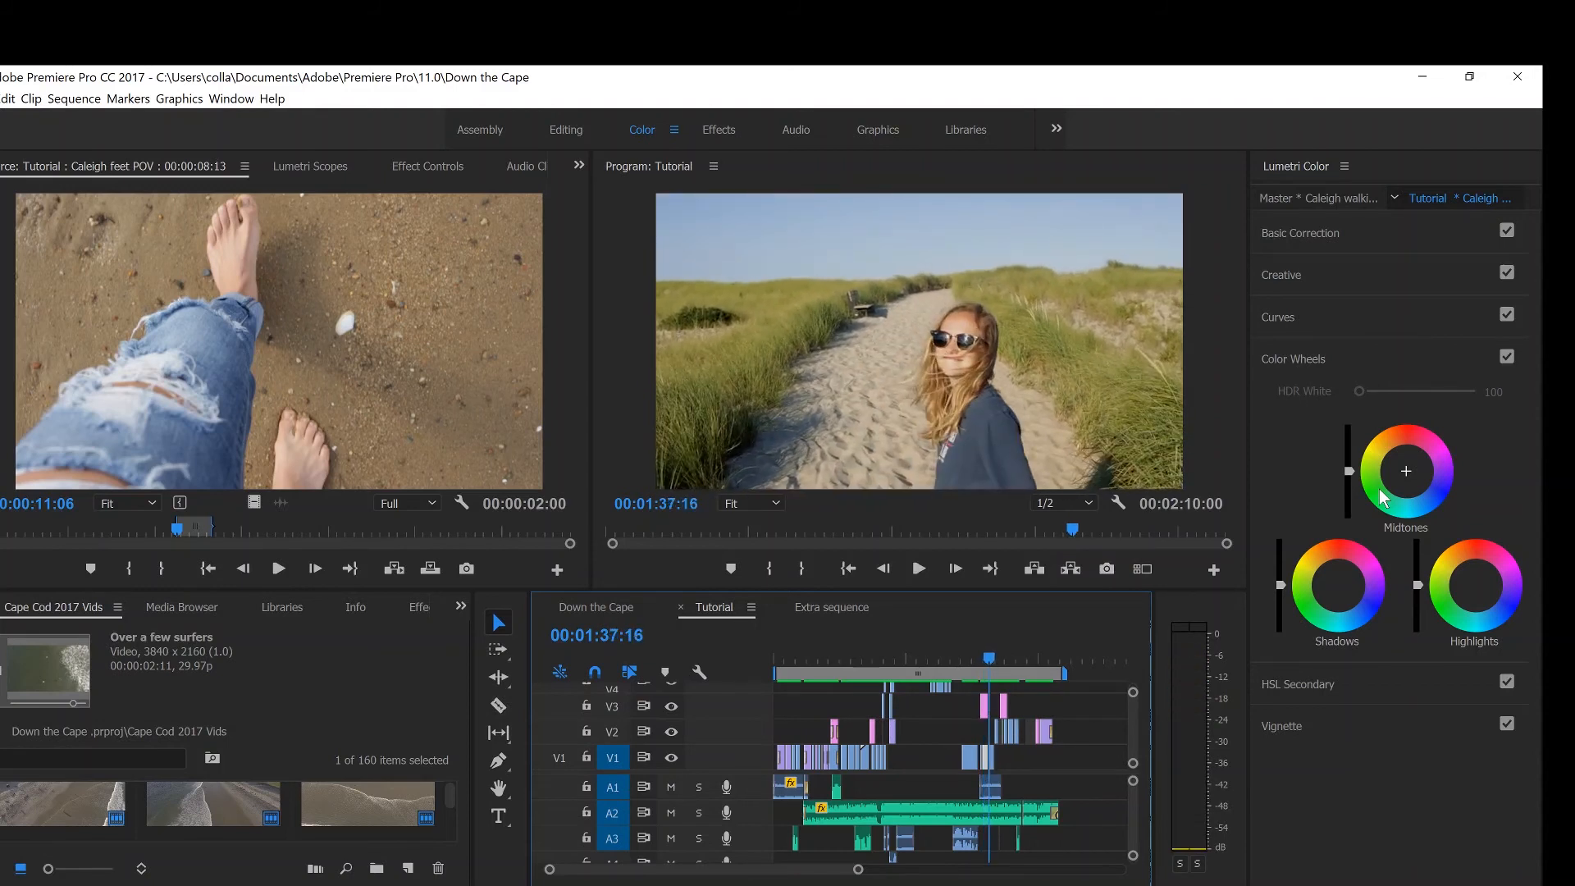
# - Set the speed of the dune path walking clip on V1 to 70%
pyautogui.press('=')
pyautogui.press('=')
pyautogui.press('=')
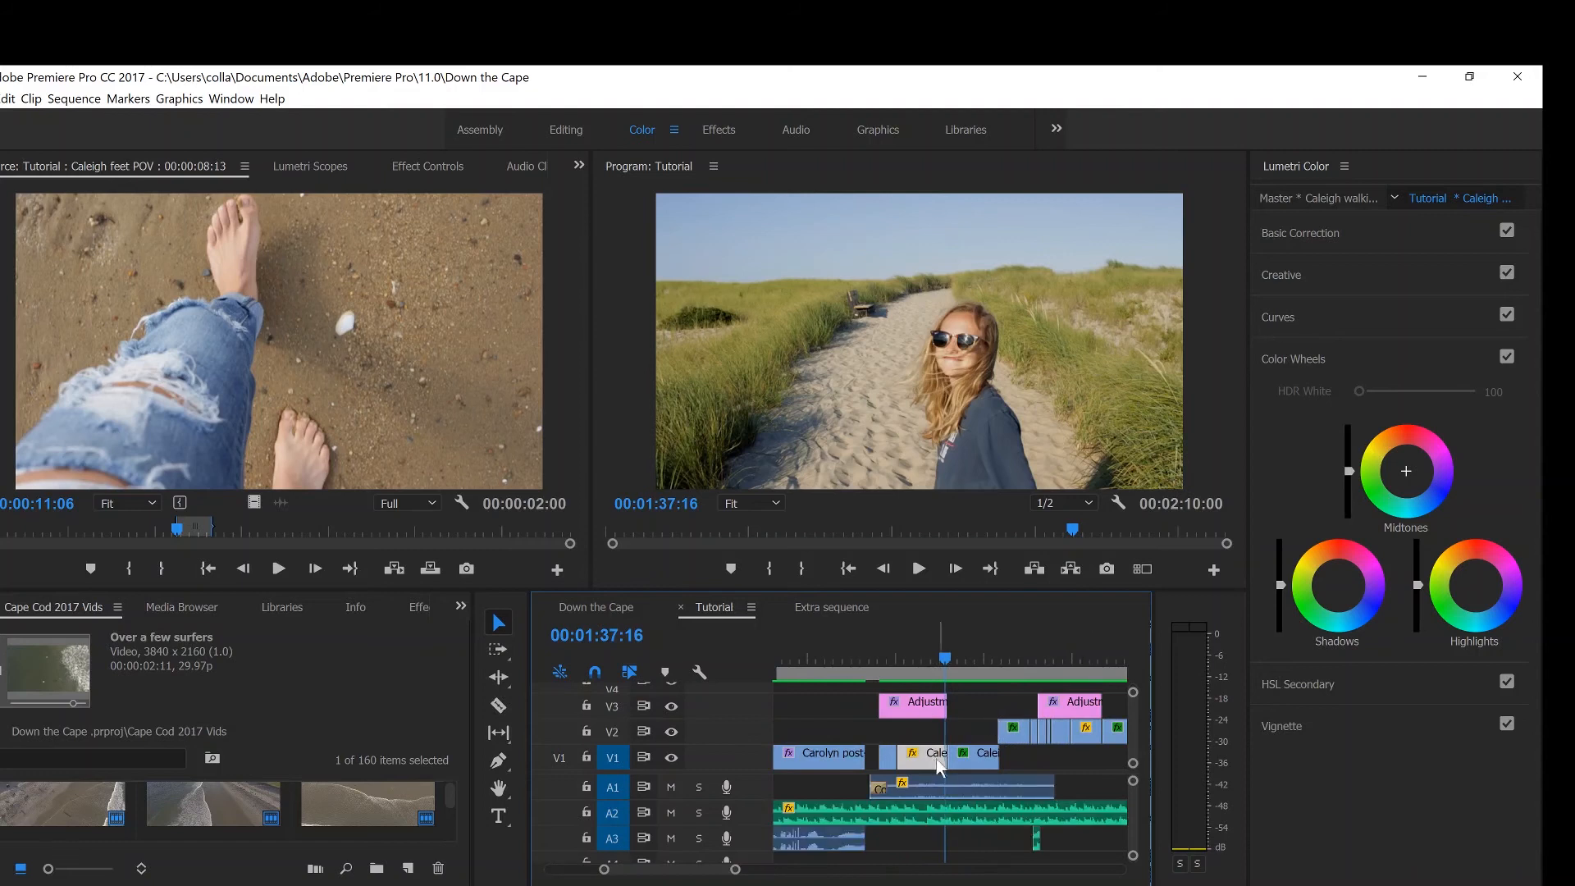
pyautogui.rightClick(937, 759)
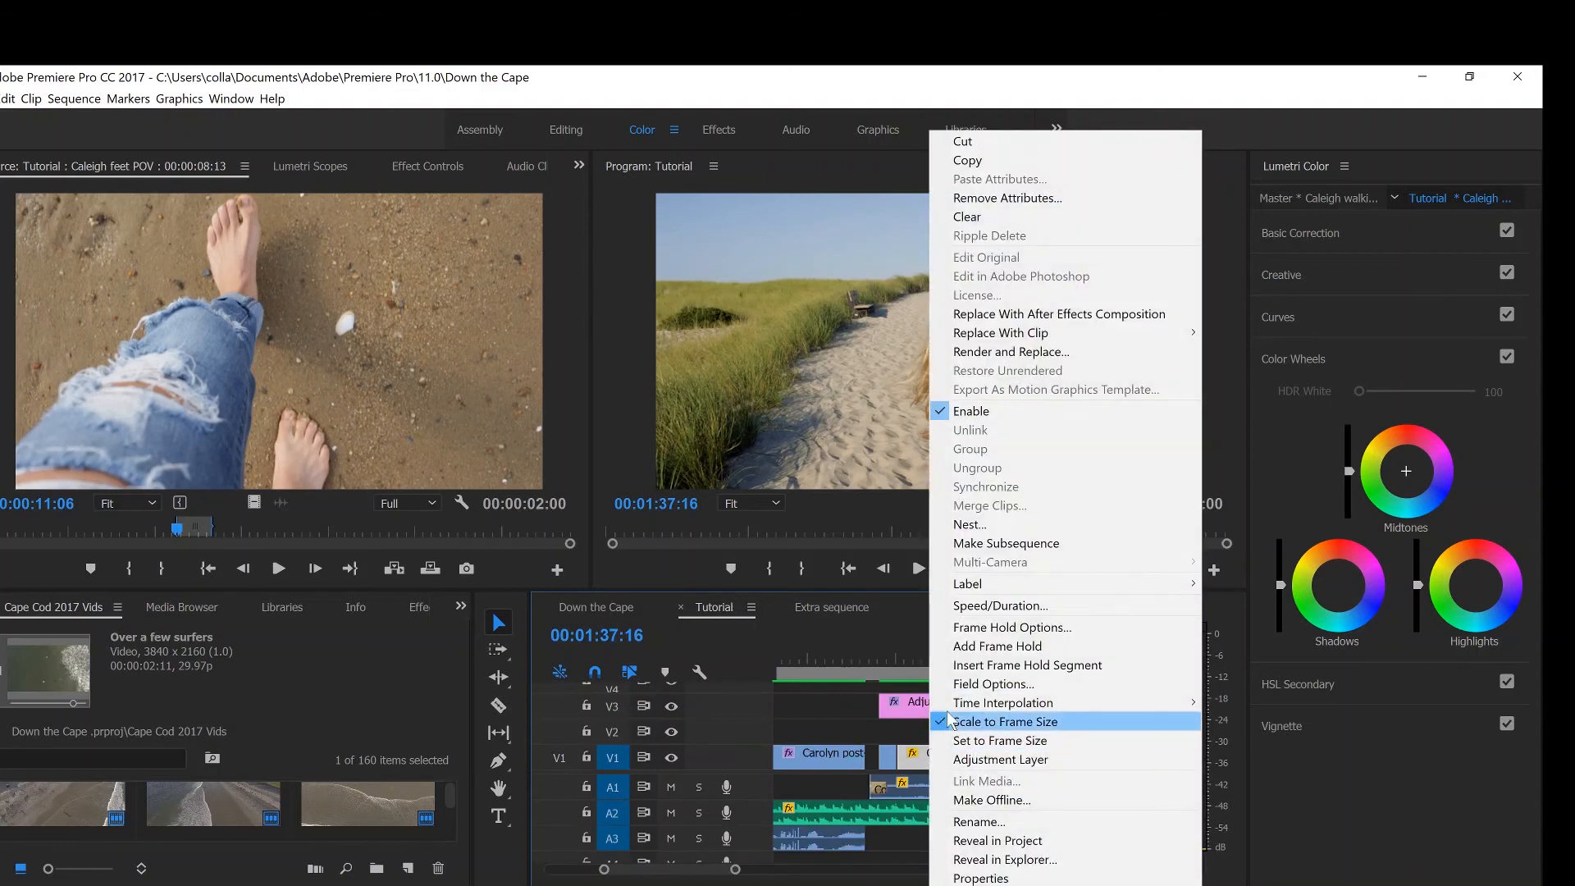
pyautogui.click(973, 608)
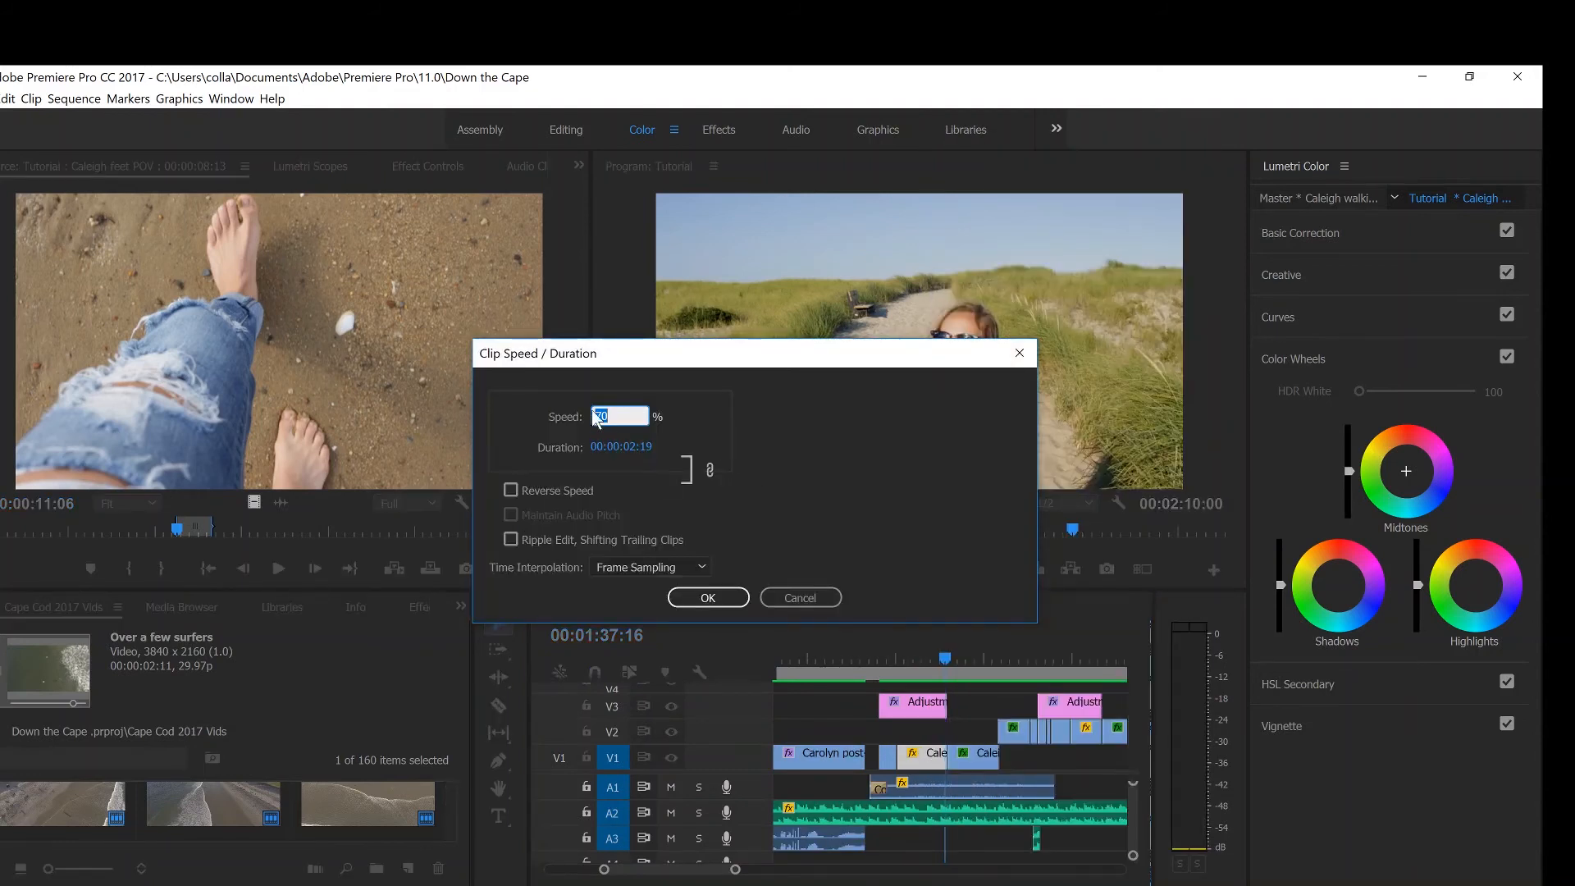
pyautogui.write('70')
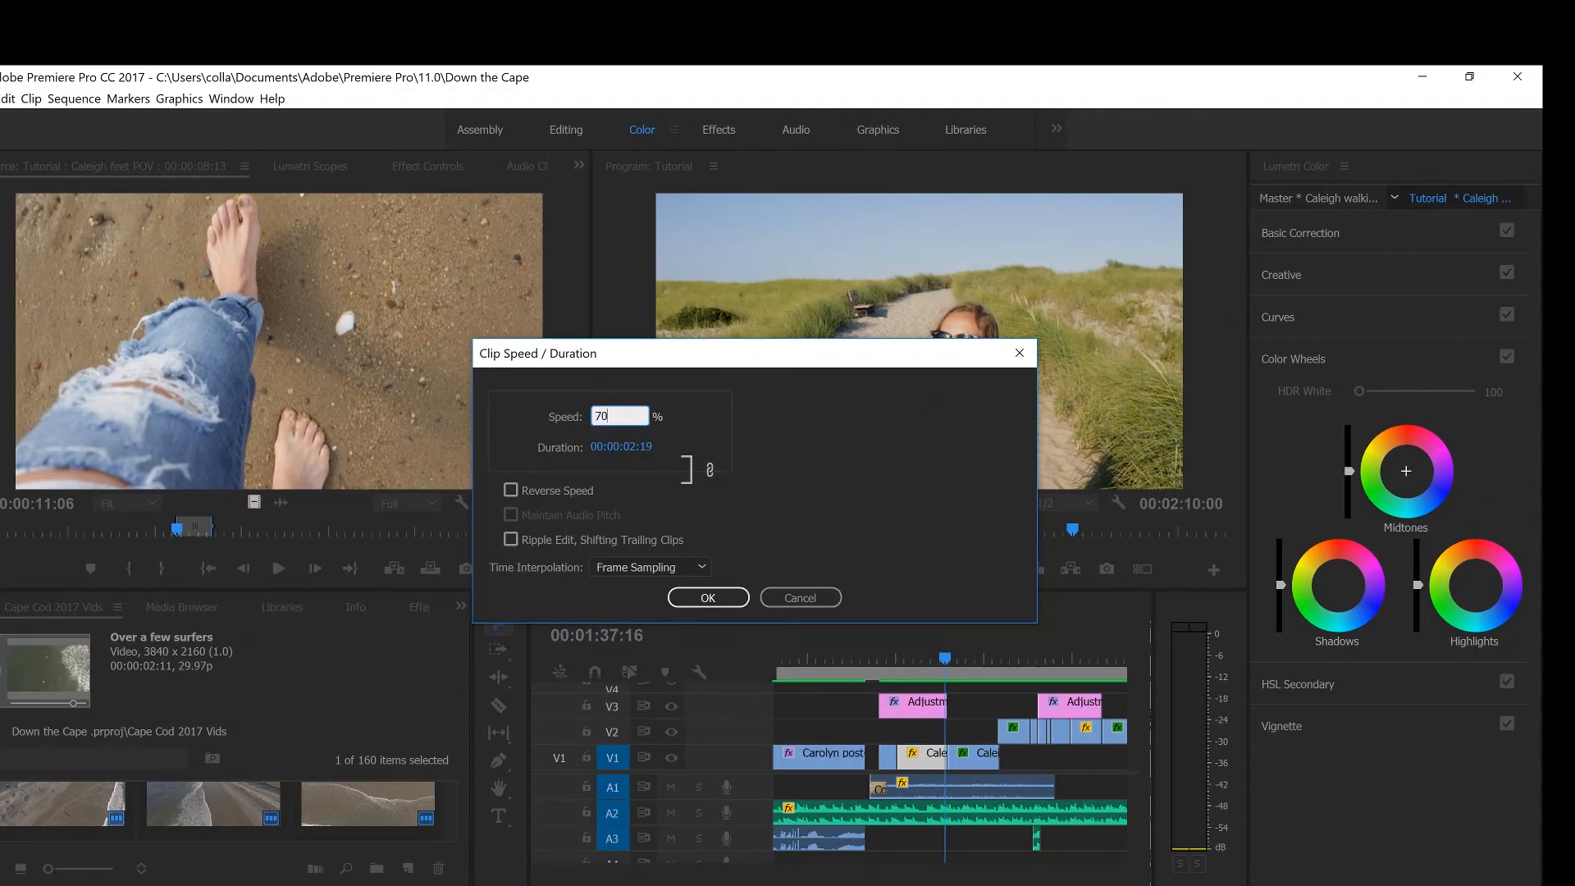
pyautogui.press('Return')
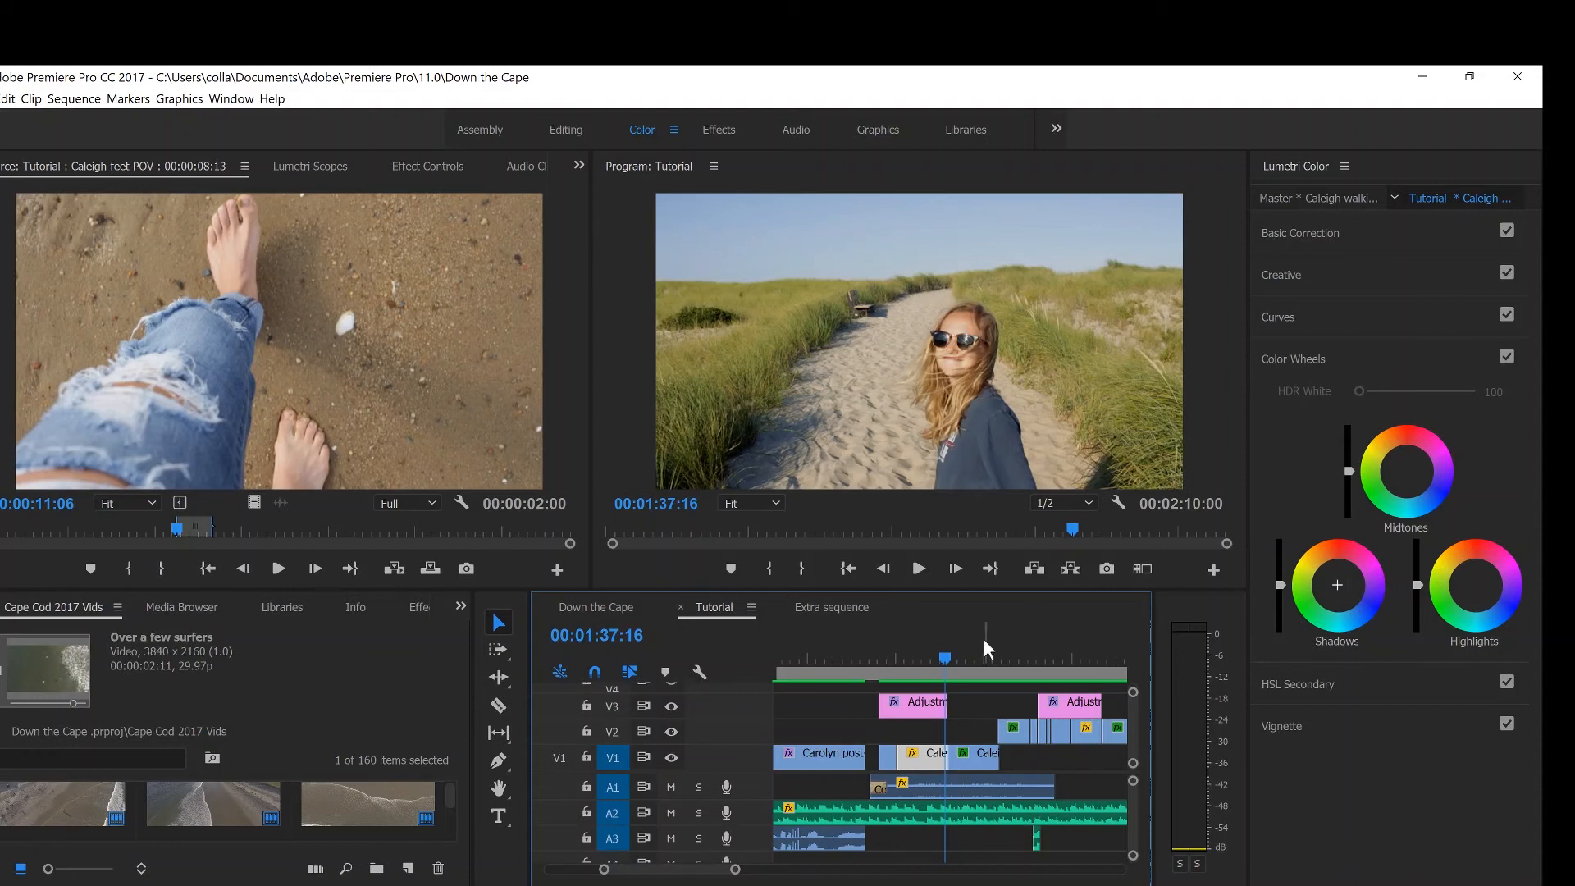
# - Scrub back to the hammock close-up at 00:00:36:19 and play the voiceover section up to 00:00:47:19
pyautogui.press('-')
pyautogui.press('-')
pyautogui.press('-')
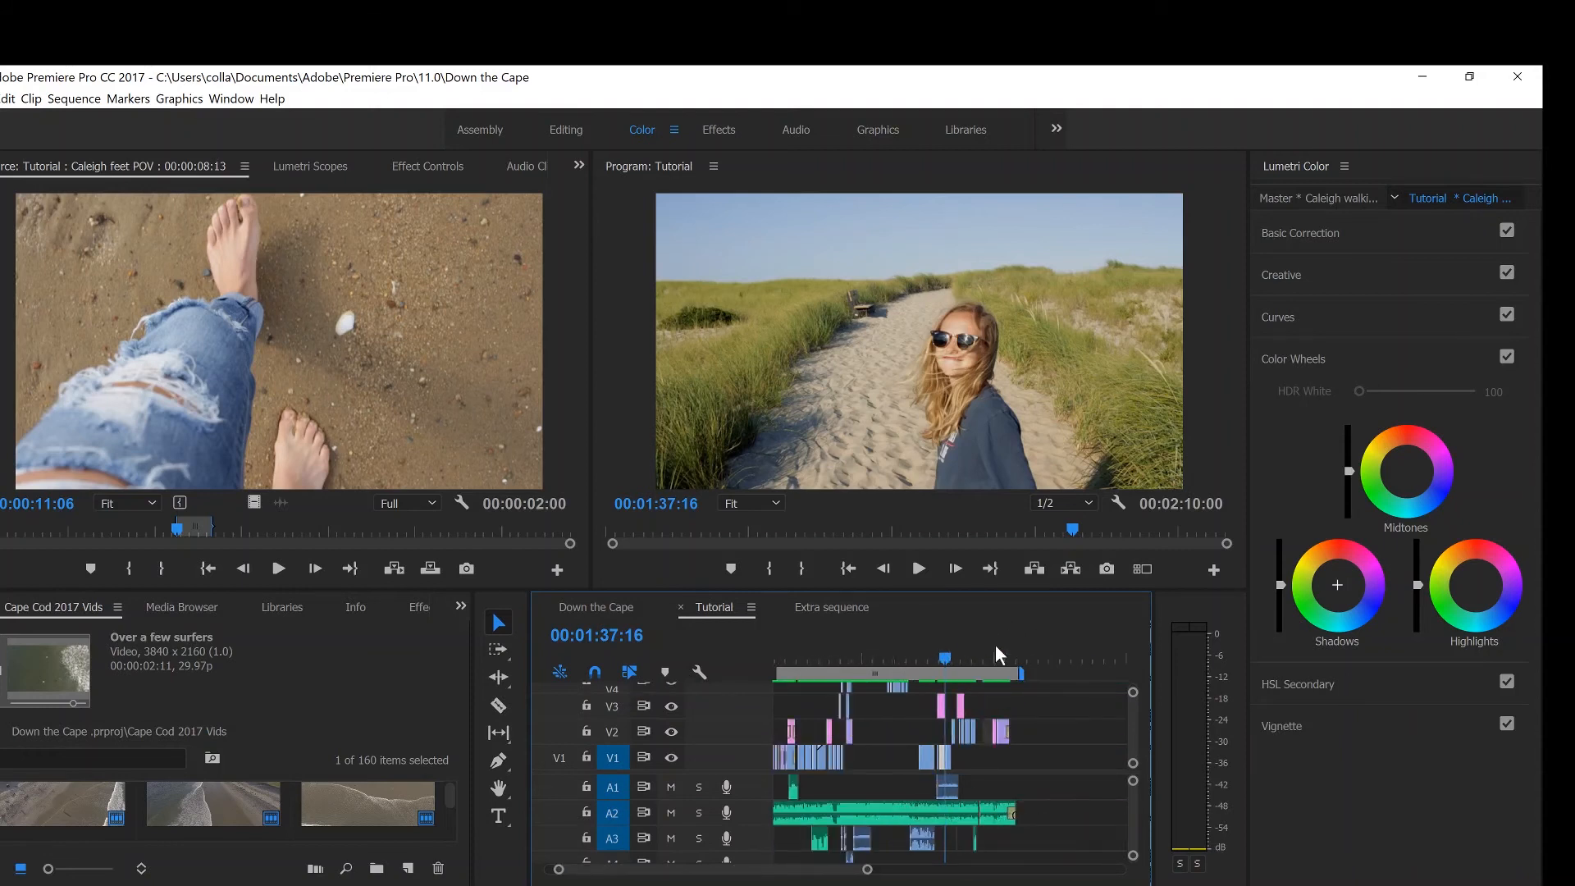
pyautogui.moveTo(939, 663); pyautogui.dragTo(840, 699)
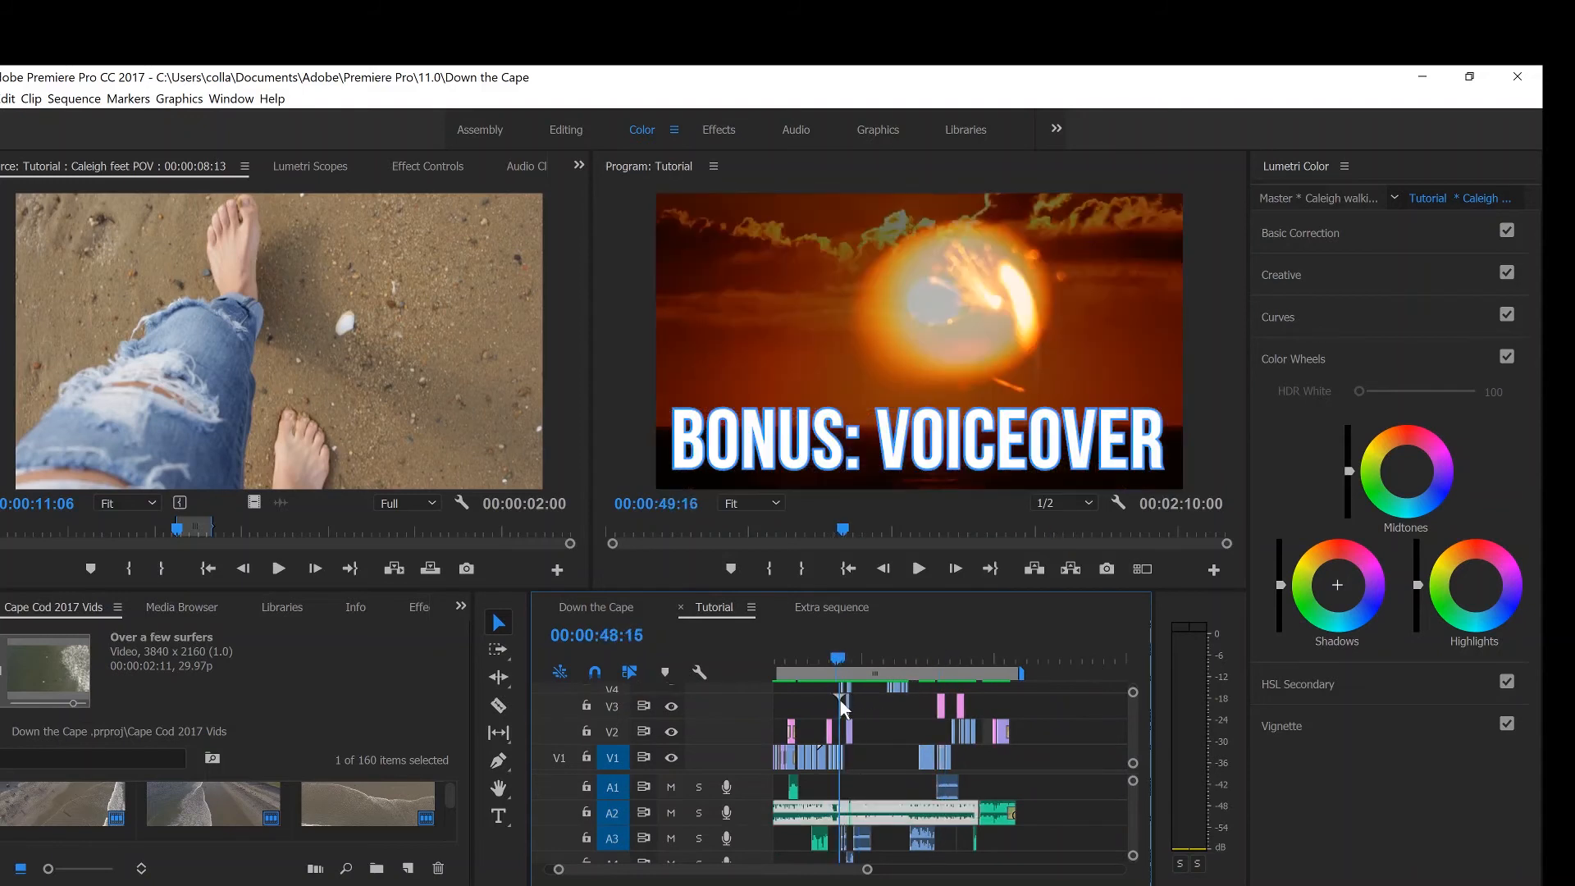
pyautogui.press('=')
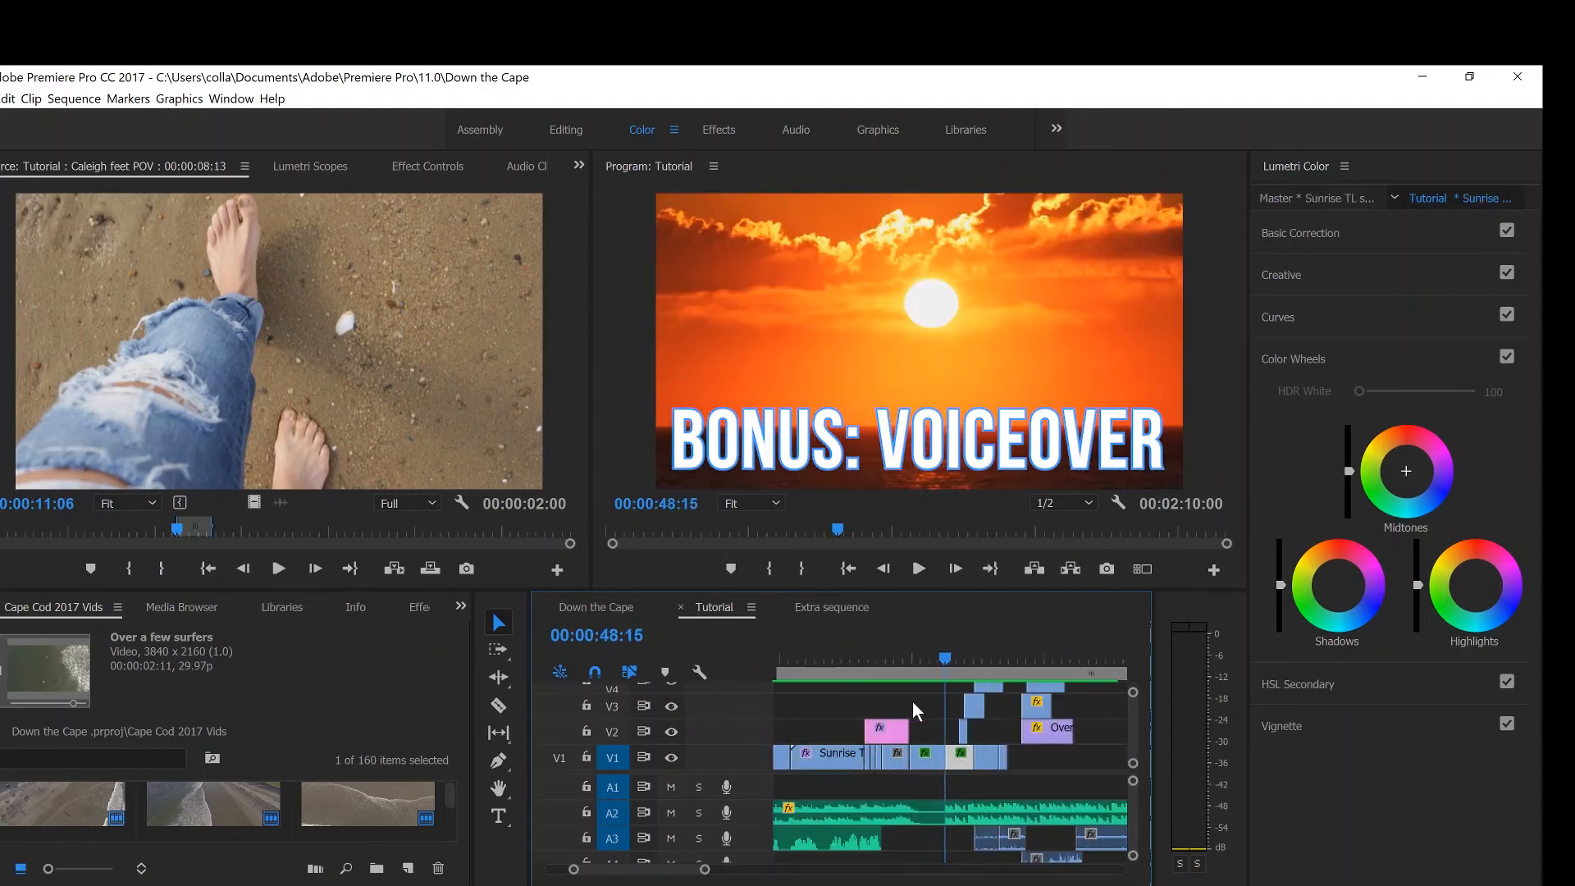
pyautogui.press('-')
pyautogui.moveTo(922, 679); pyautogui.dragTo(837, 679)
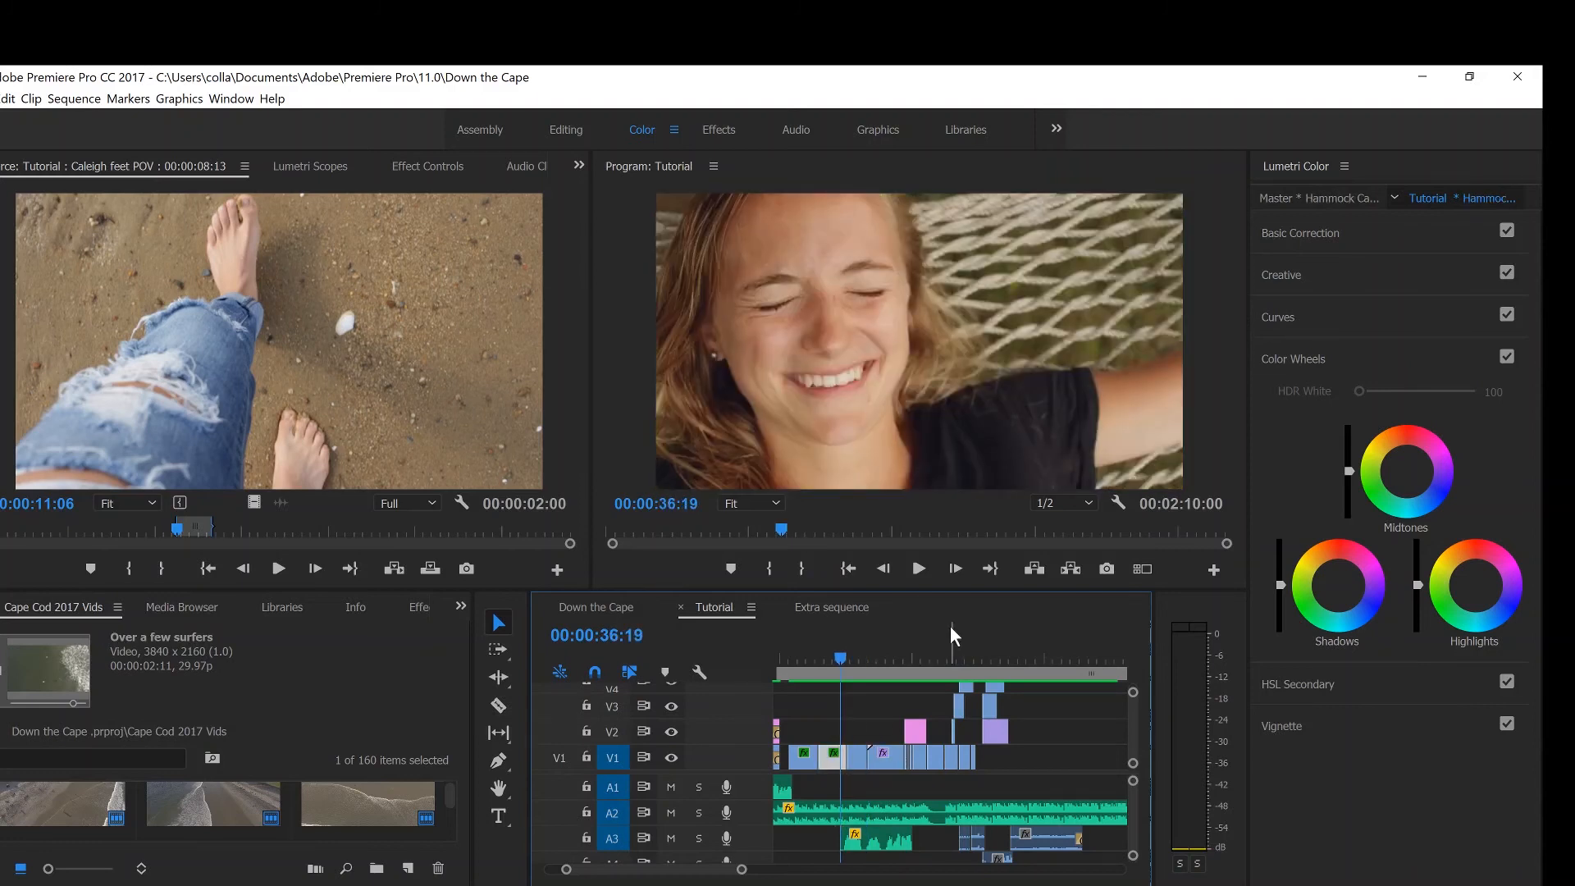
pyautogui.press('space')
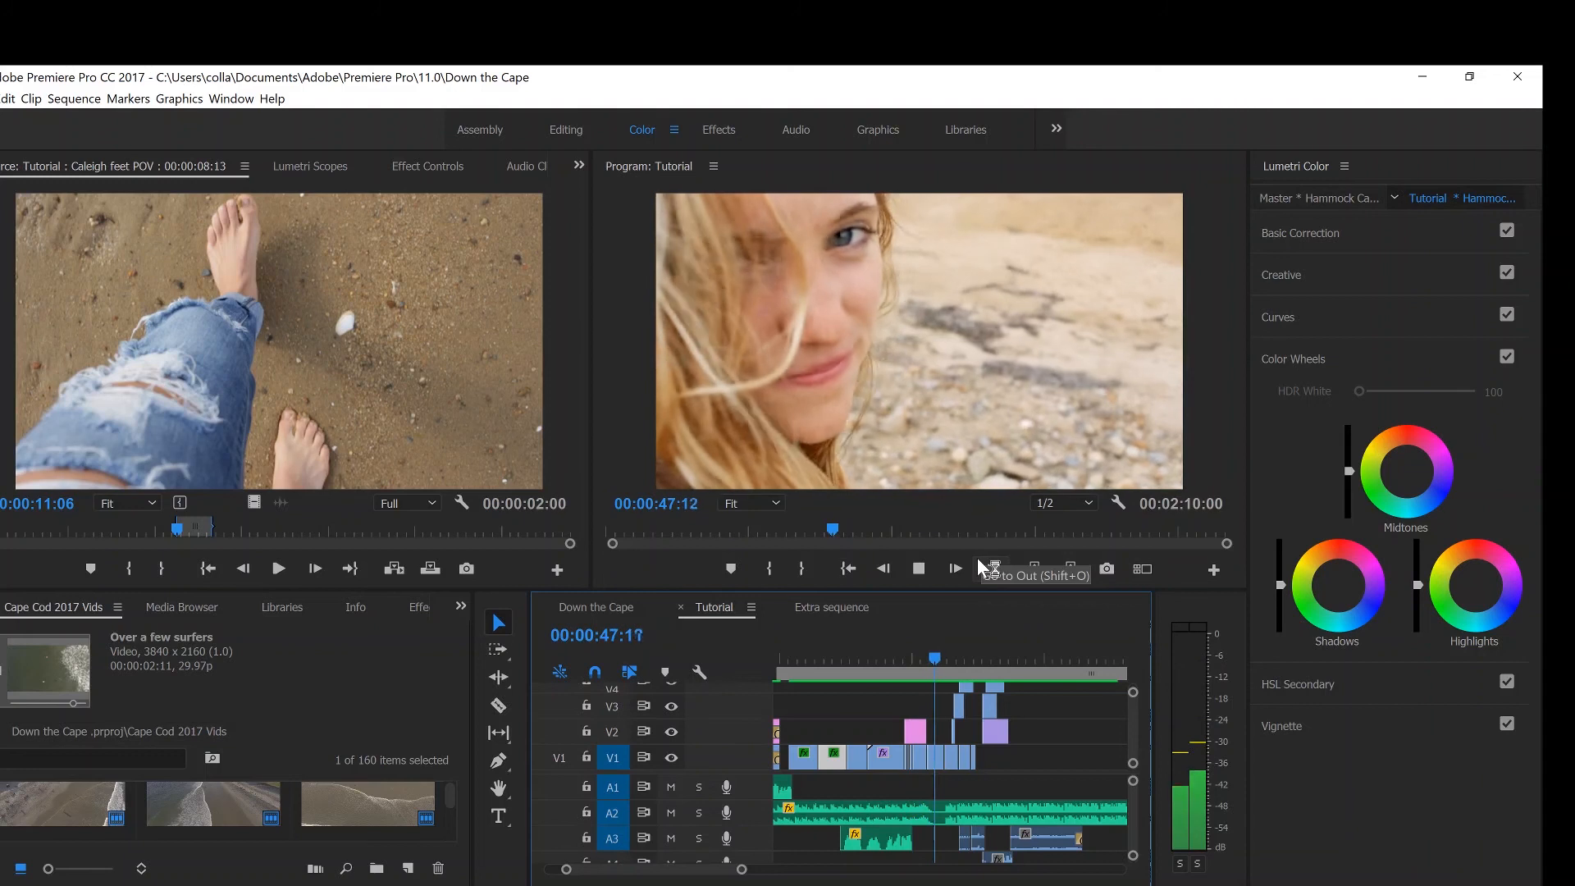
pyautogui.press('space')
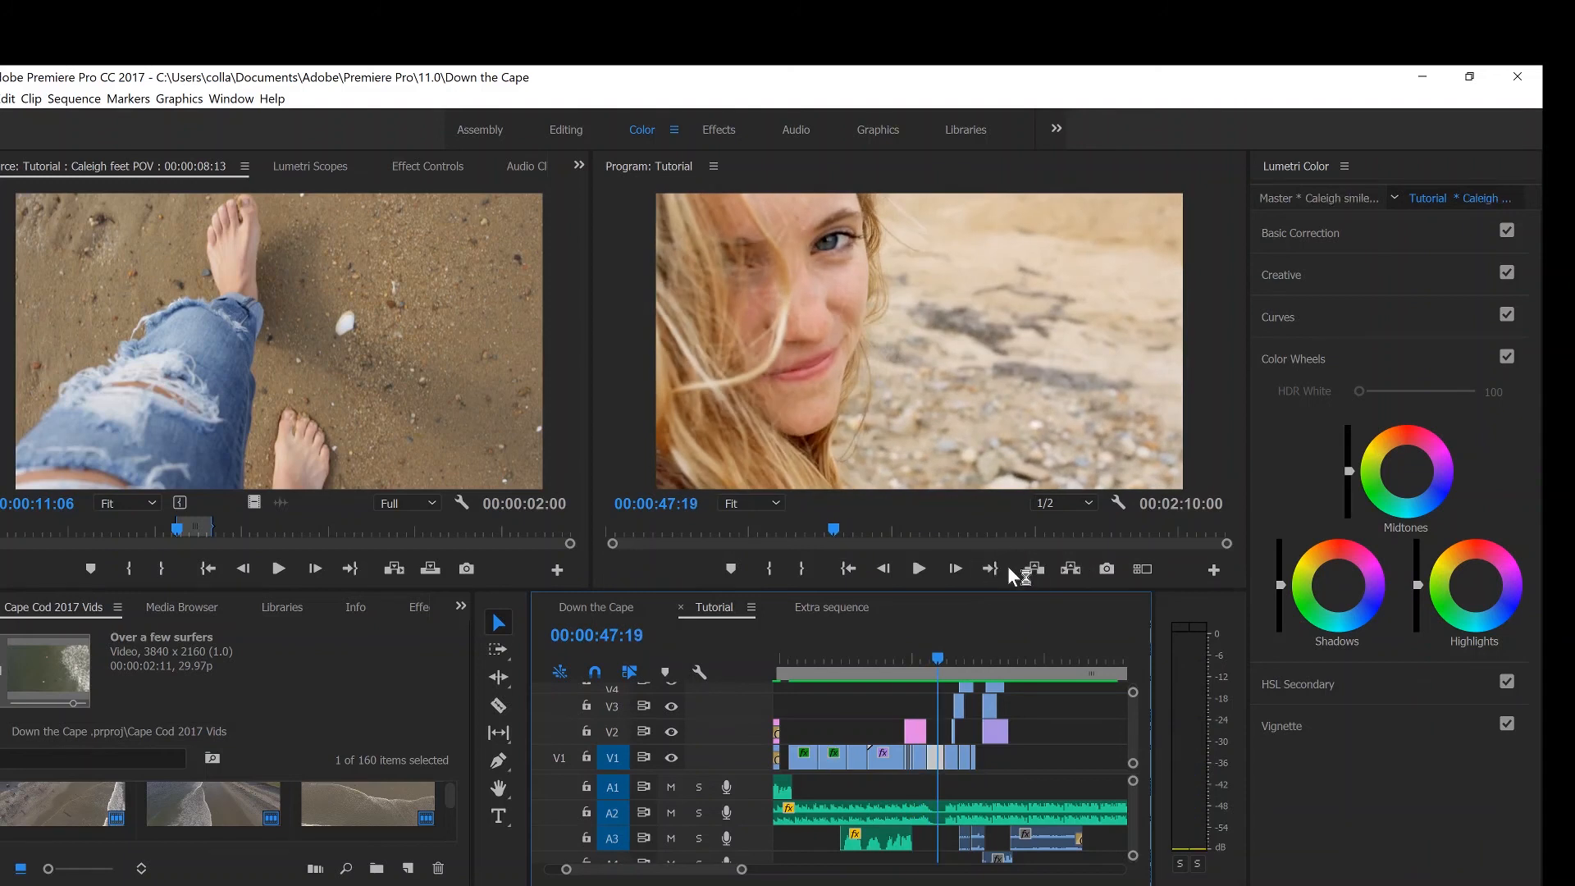